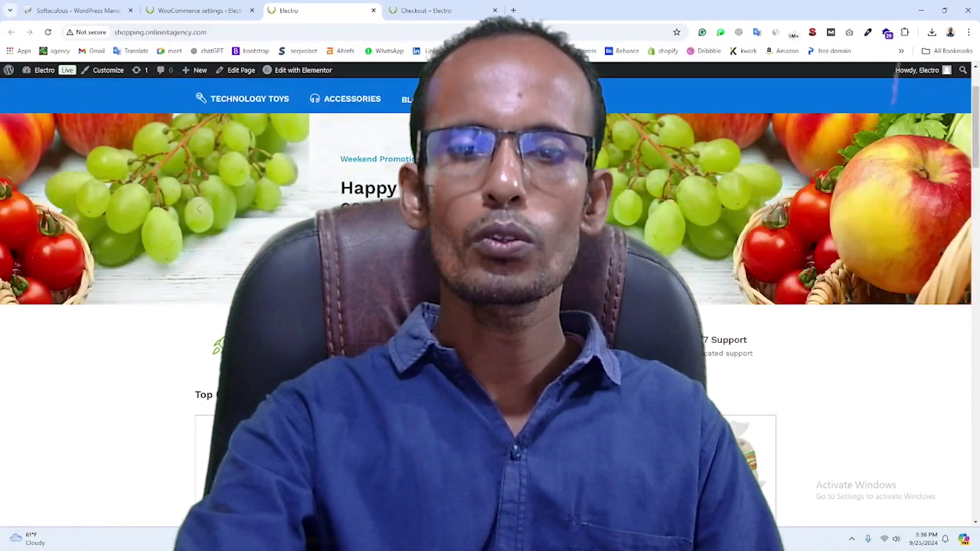
# - Look over the store's home page and examine the payment options section of the Checkout page
pyautogui.scroll(-5, 569, 344)
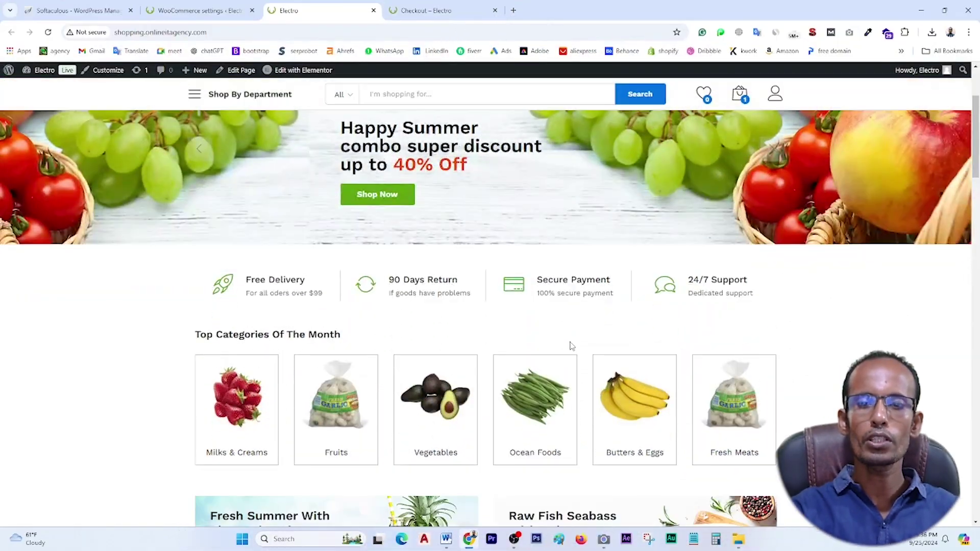
pyautogui.scroll(-1, 571, 348)
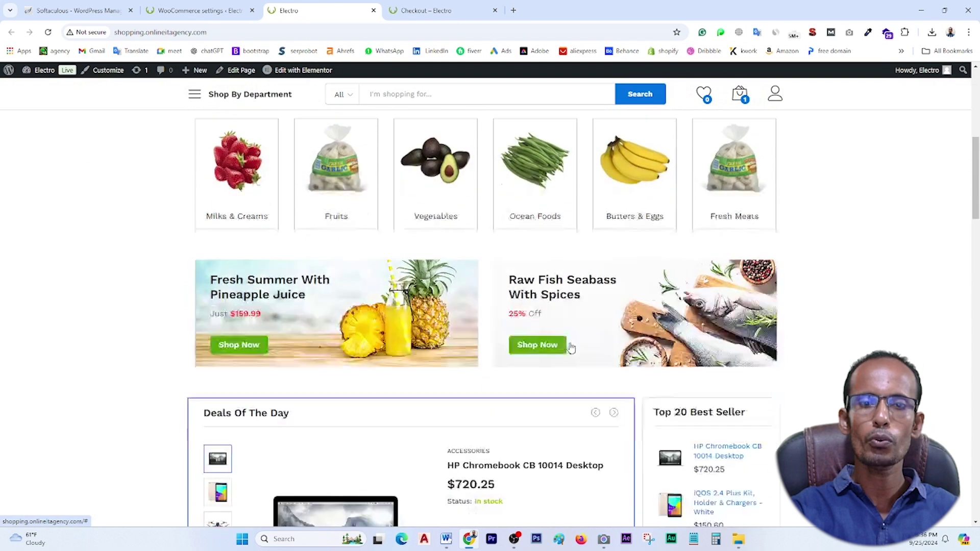
pyautogui.click(430, 11)
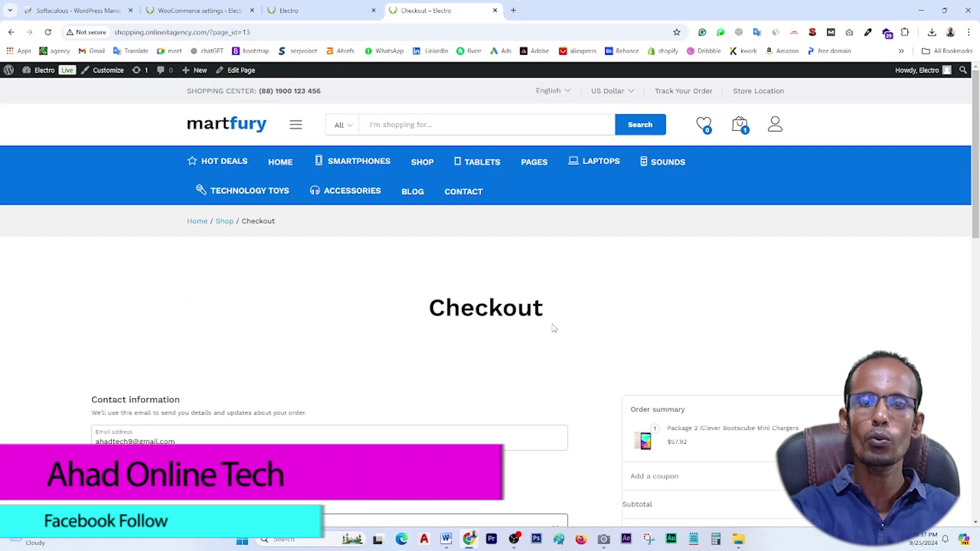
pyautogui.moveTo(430, 309); pyautogui.dragTo(545, 319)
pyautogui.scroll(-8, 551, 334)
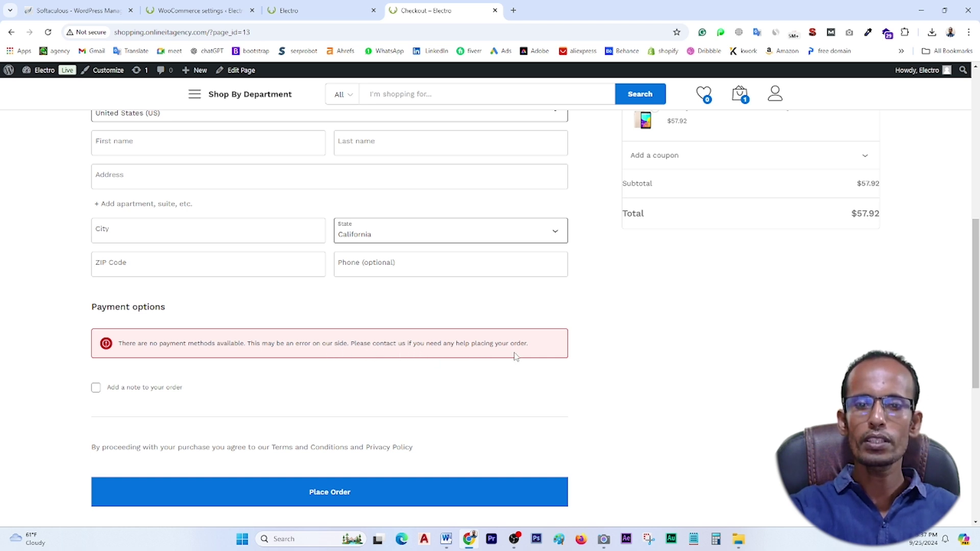
# - Review which payment methods are enabled in the WooCommerce payment settings and compare them with the Checkout page
pyautogui.click(199, 11)
pyautogui.scroll(1, 313, 294)
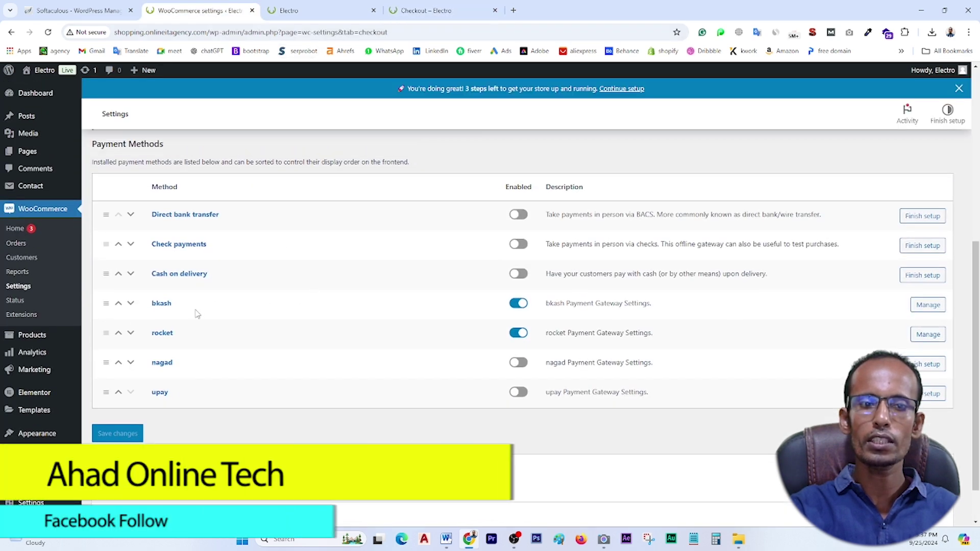
pyautogui.scroll(1, 192, 316)
pyautogui.scroll(5, 185, 313)
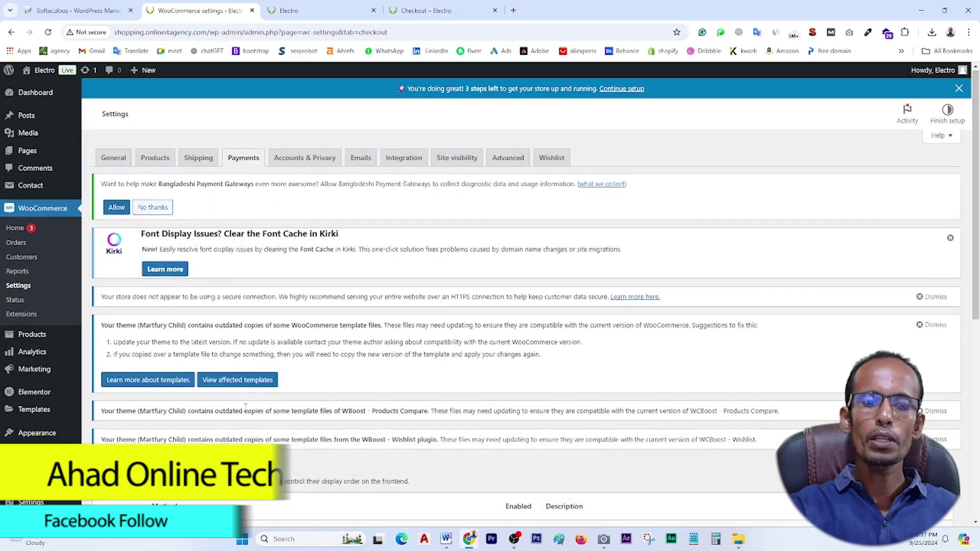
pyautogui.scroll(-3, 70, 204)
pyautogui.scroll(-3, 244, 497)
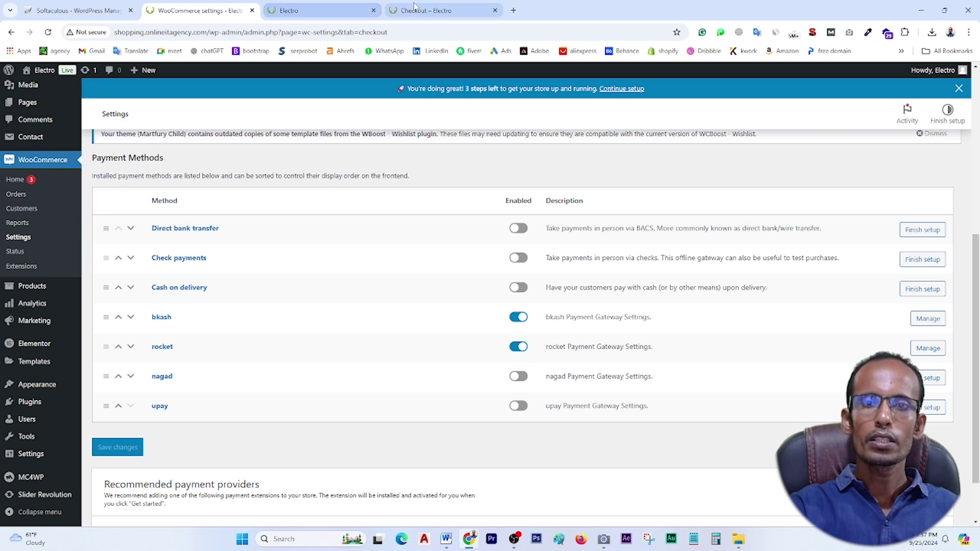
pyautogui.click(435, 5)
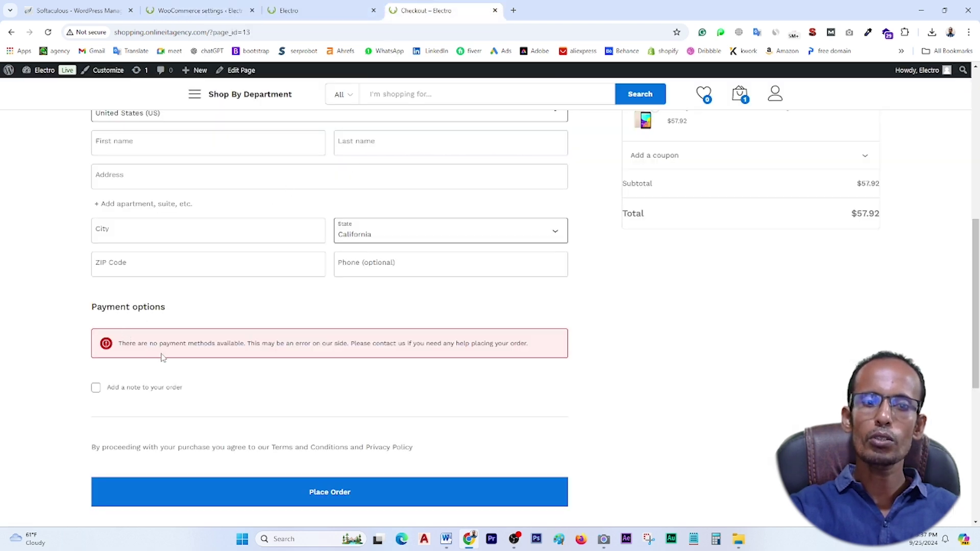
# - Open the HP Chromebook CB 10014 Desktop from the storefront's New Arrivals and add it to the cart
pyautogui.click(315, 7)
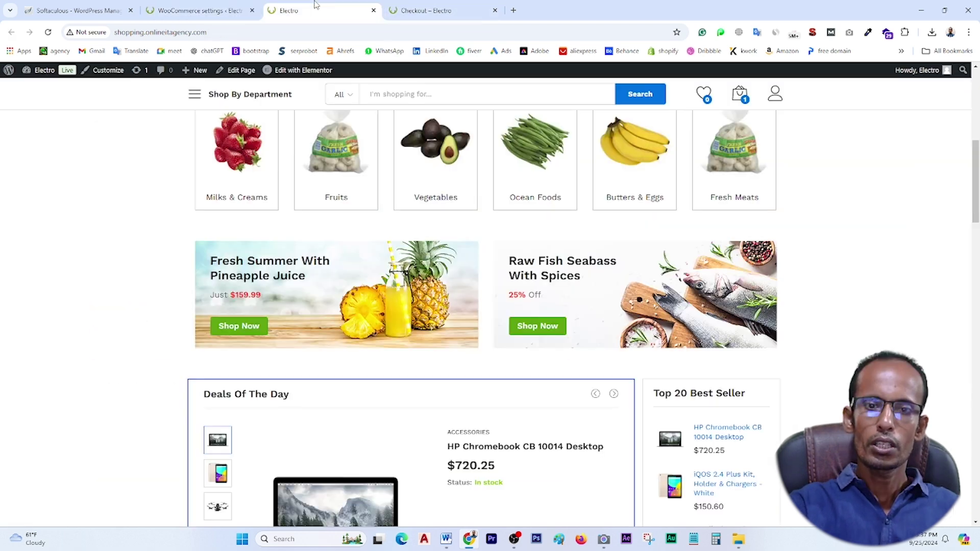
pyautogui.scroll(-10, 393, 273)
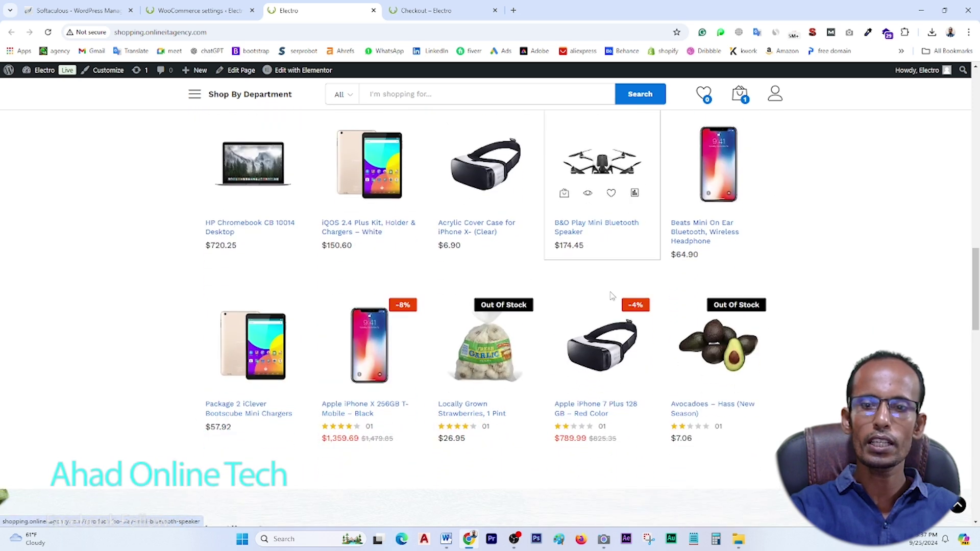
pyautogui.scroll(-1, 607, 291)
pyautogui.scroll(1, 608, 306)
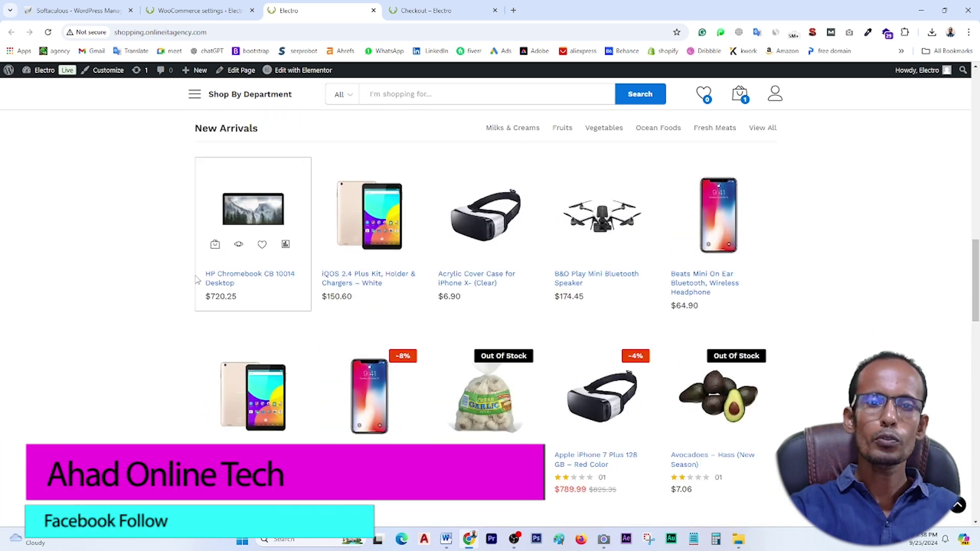
pyautogui.click(252, 278)
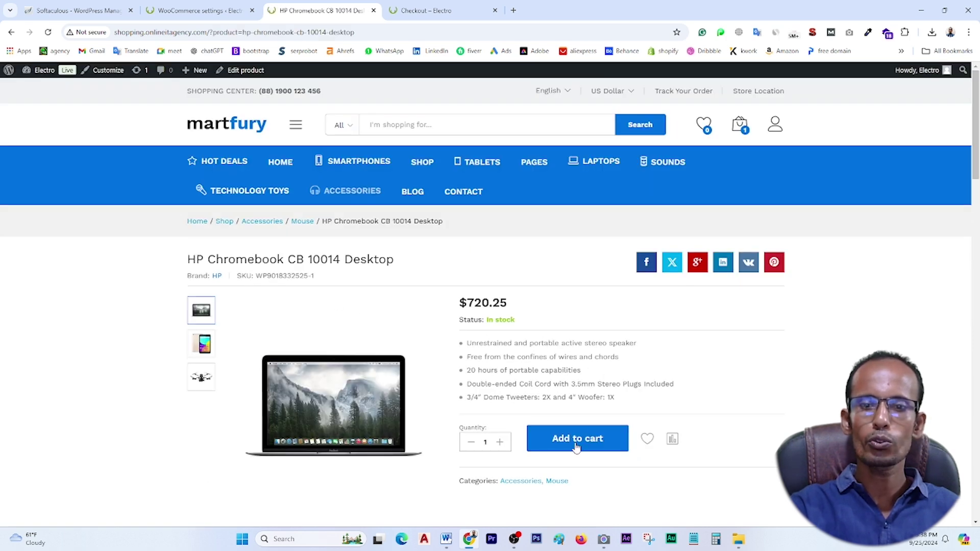
pyautogui.click(575, 446)
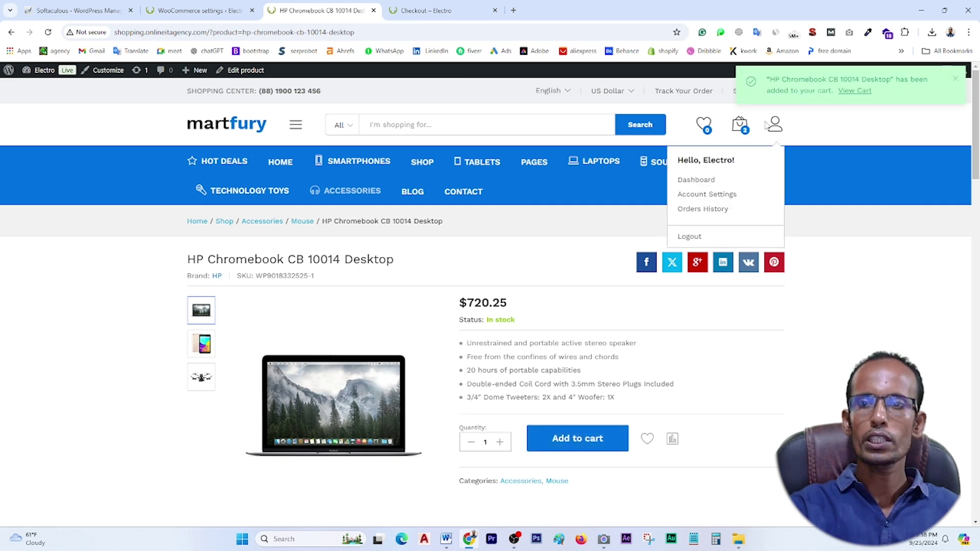
# - View the full shopping cart and proceed to checkout
pyautogui.moveTo(744, 132)
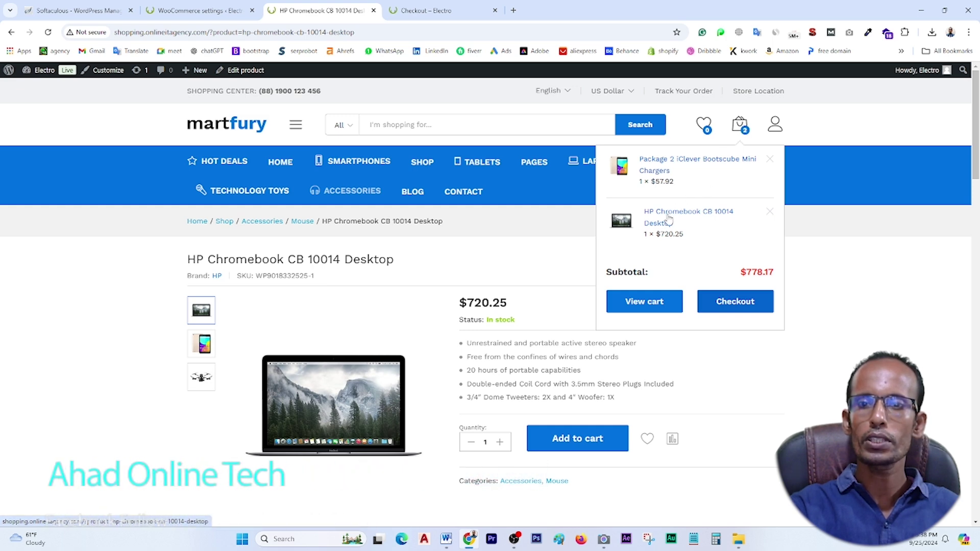
pyautogui.click(645, 301)
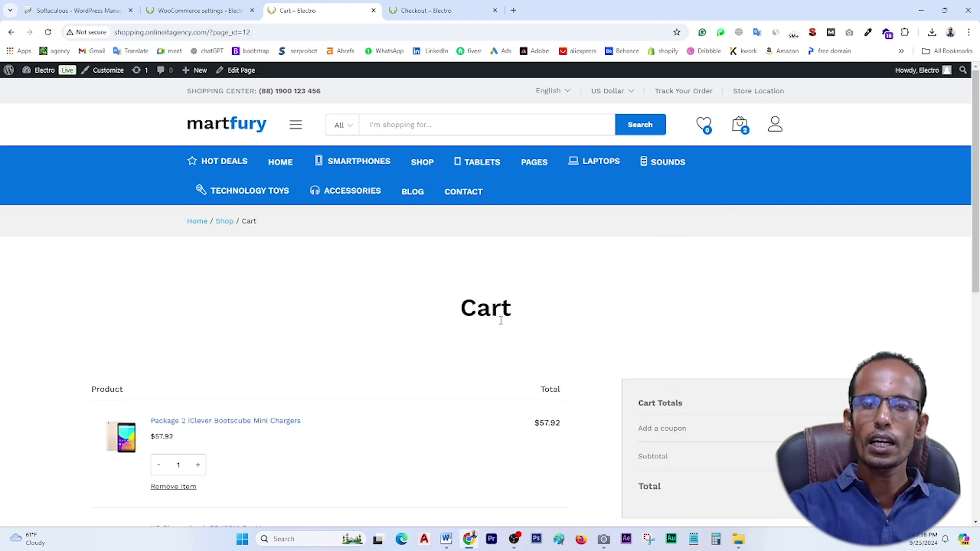
pyautogui.scroll(-5, 500, 321)
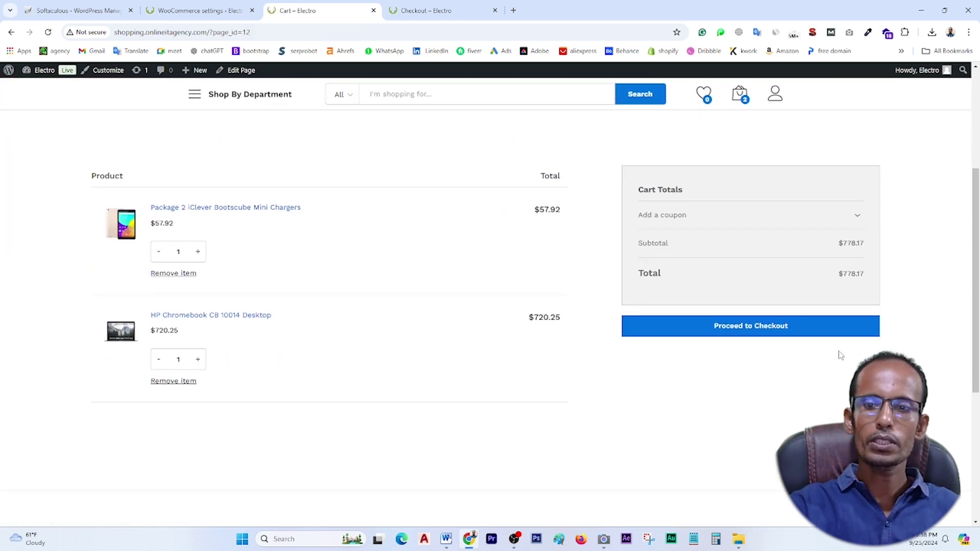
pyautogui.click(753, 331)
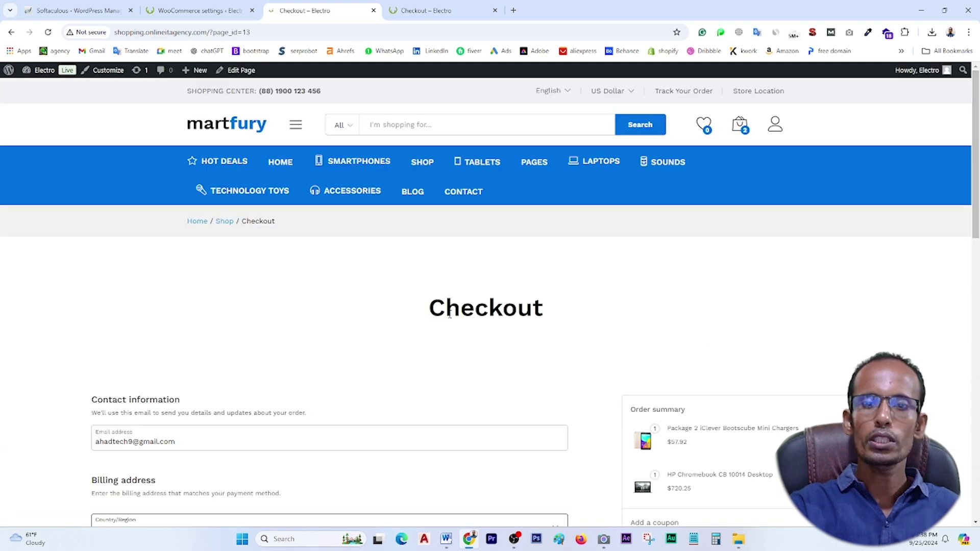
# - Examine the checkout form from the contact information down to the payment options
pyautogui.scroll(-5, 588, 315)
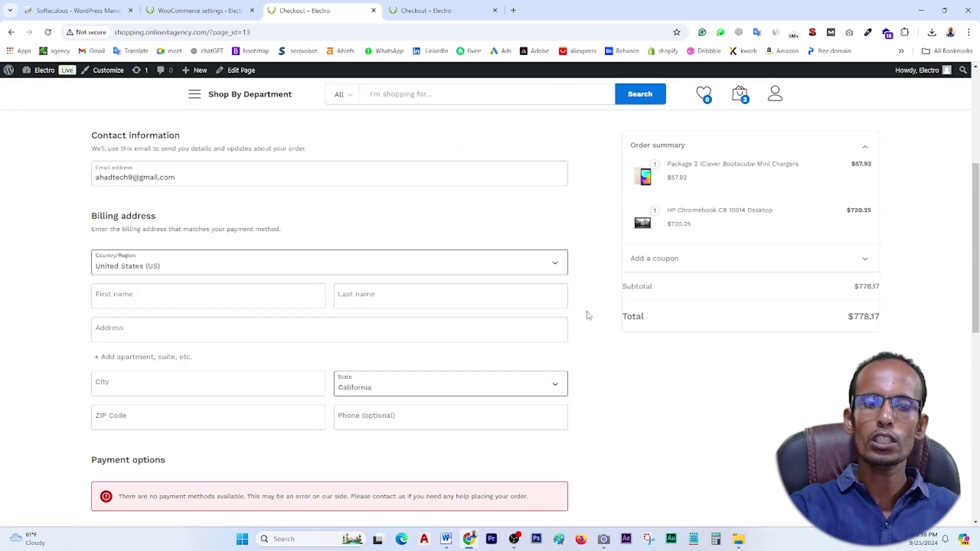
pyautogui.scroll(-1, 589, 316)
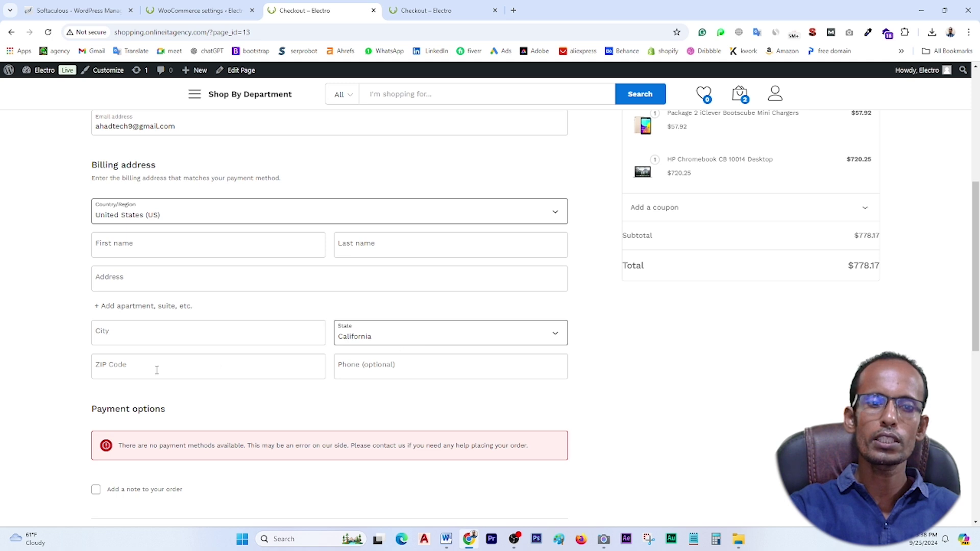
pyautogui.scroll(-1, 164, 409)
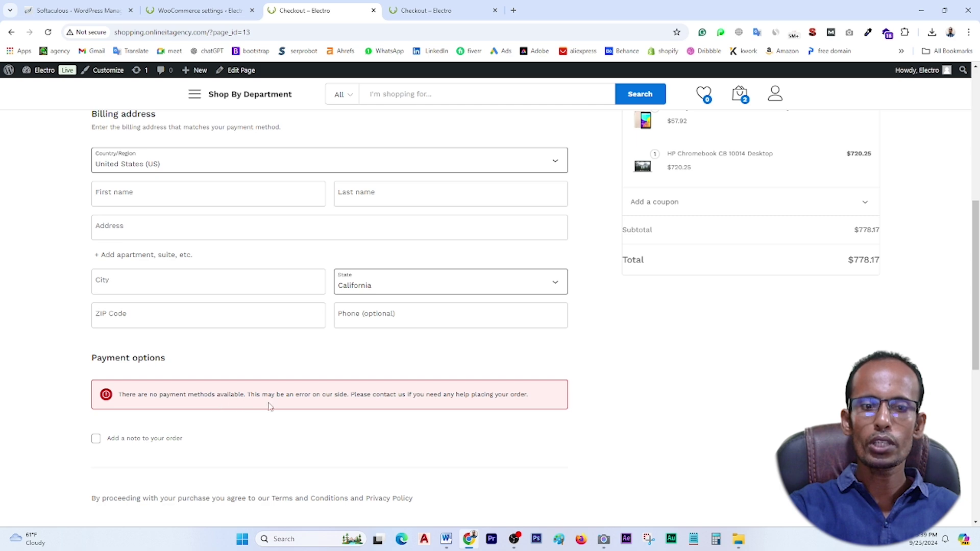
pyautogui.scroll(6, 359, 412)
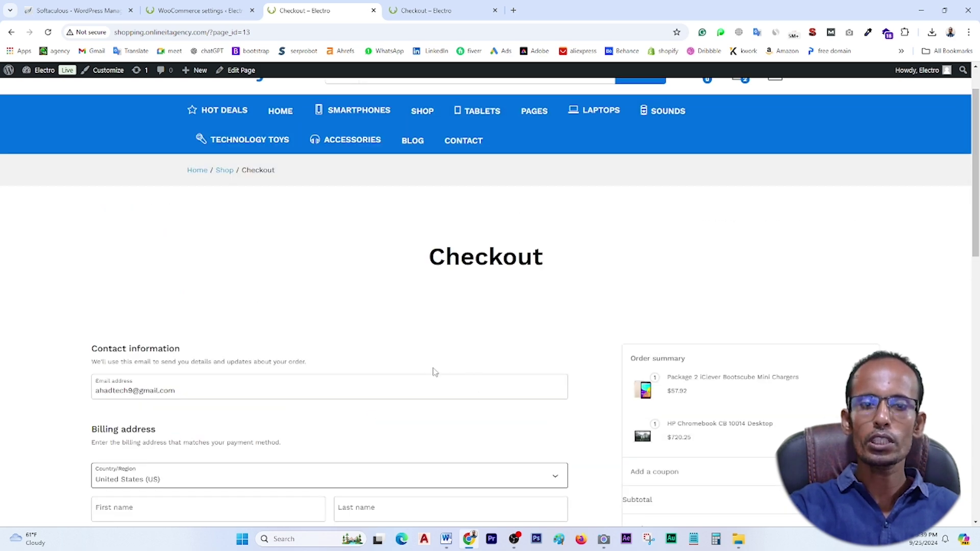
pyautogui.scroll(-1, 434, 373)
pyautogui.scroll(-5, 598, 394)
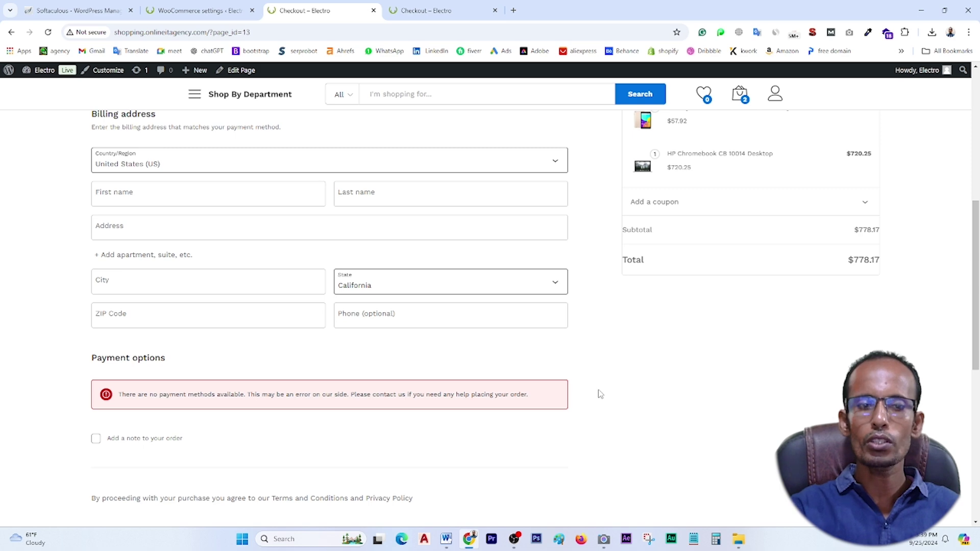
# - Search Google in a new tab for "woocommerce checkout shortcode" and copy the [woocommerce_checkout] shortcode from the featured result
pyautogui.click(512, 11)
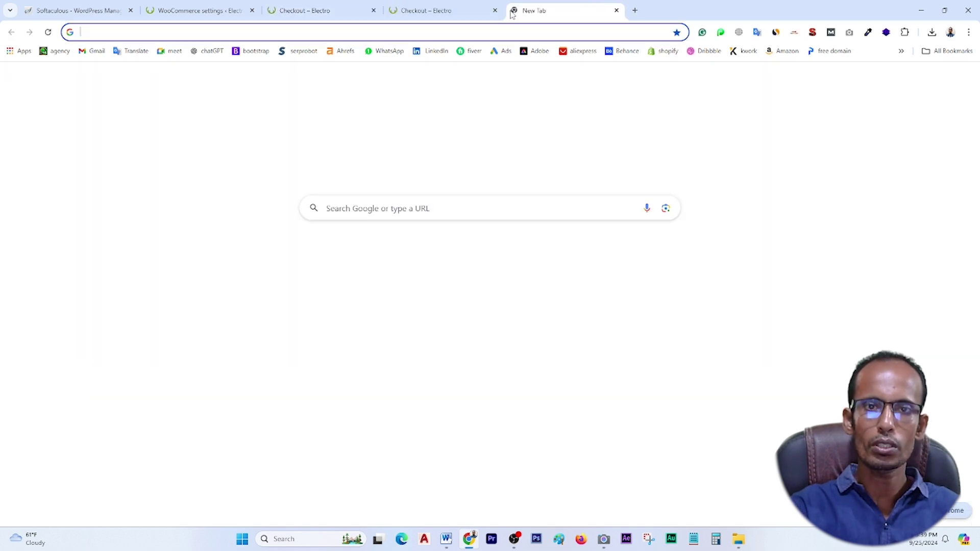
pyautogui.write('woocommerc')
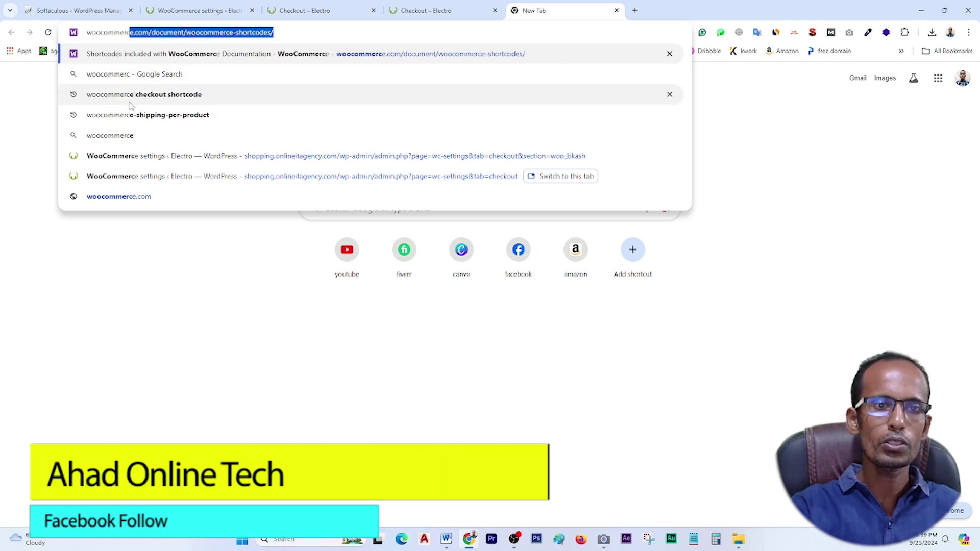
pyautogui.click(171, 95)
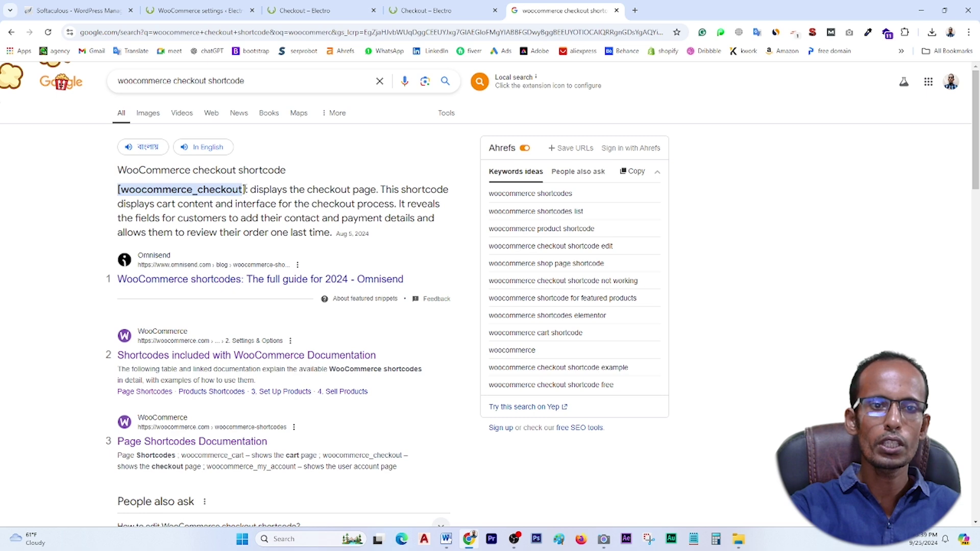
pyautogui.moveTo(245, 189); pyautogui.dragTo(114, 193)
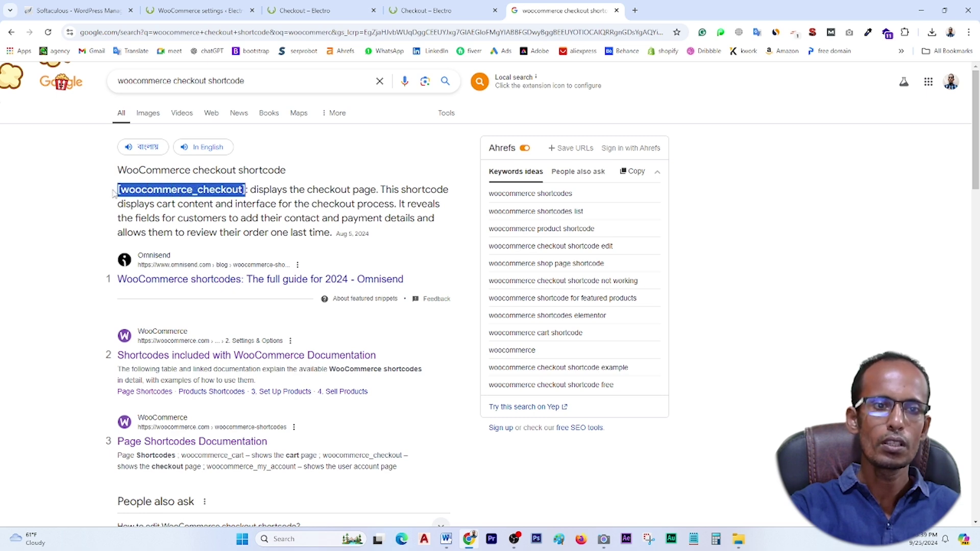
pyautogui.rightClick(121, 192)
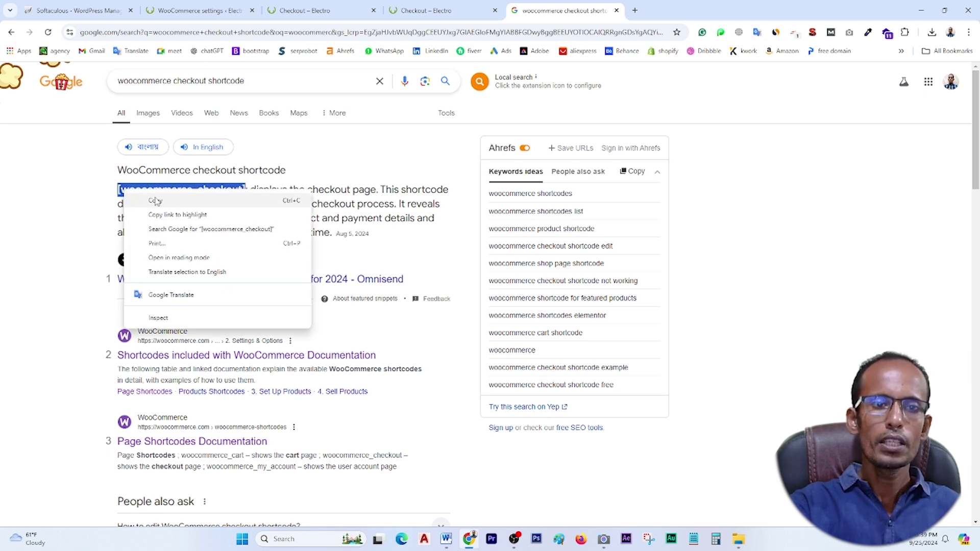
pyautogui.click(153, 201)
# - Open the "Shortcodes included with WooCommerce" documentation in a new tab and copy [woocommerce_checkout] from its shortcode table
pyautogui.scroll(-2, 224, 273)
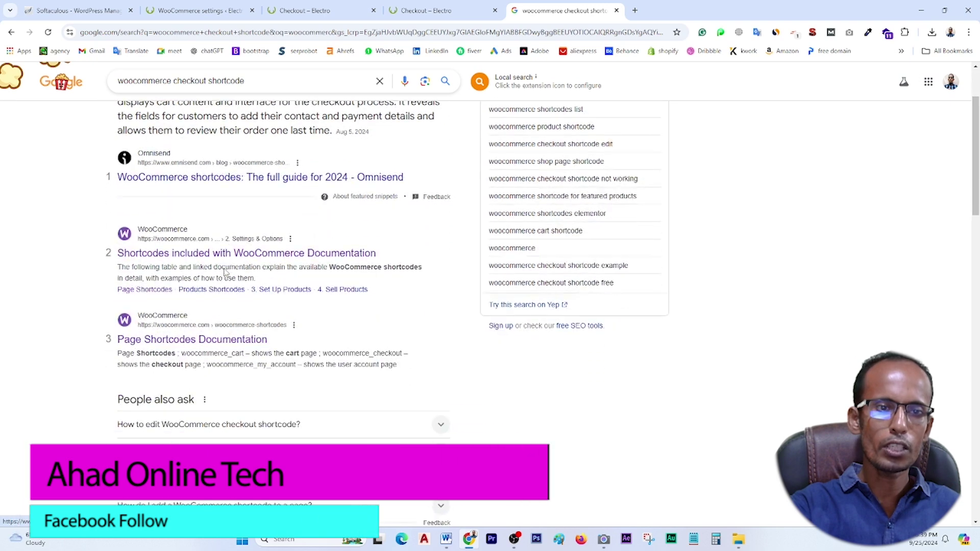
pyautogui.rightClick(185, 260)
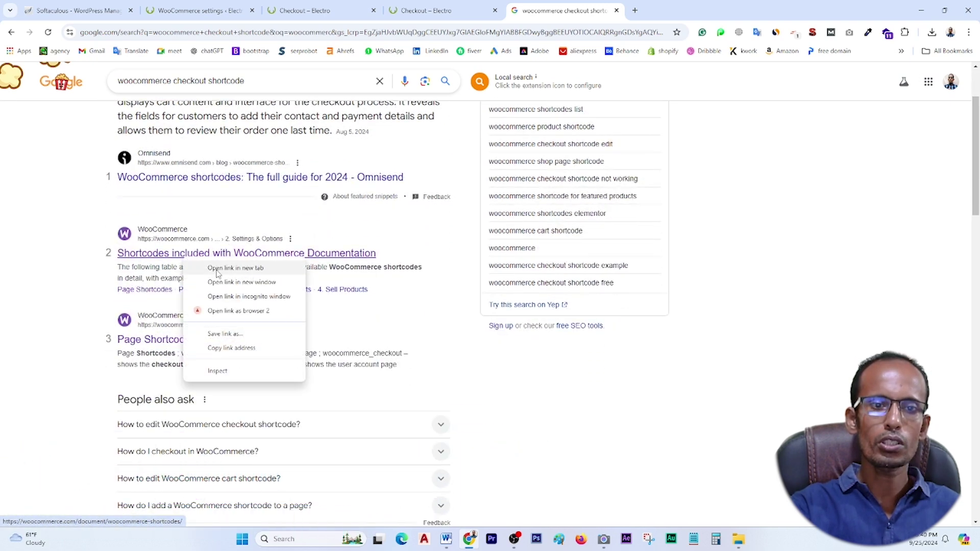
pyautogui.click(235, 268)
pyautogui.click(658, 6)
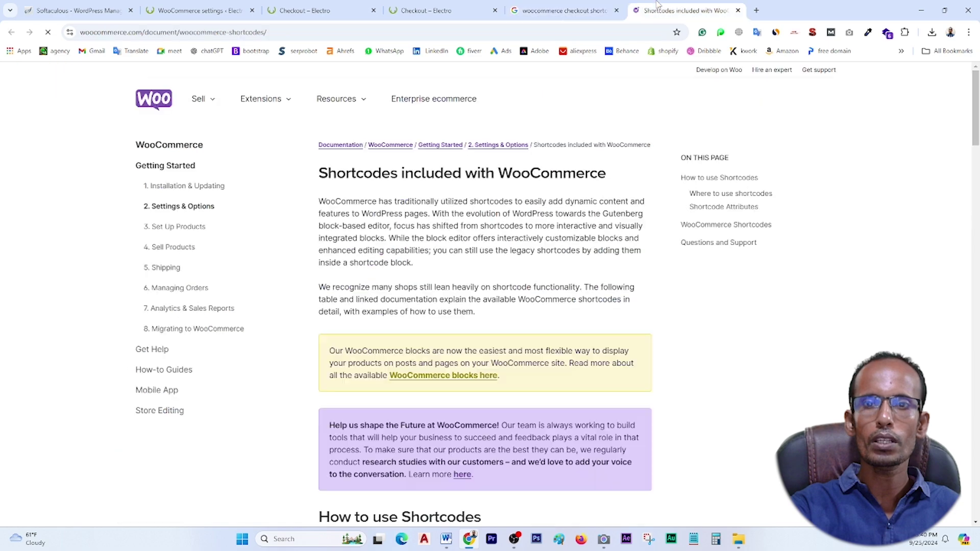
pyautogui.scroll(-13, 439, 204)
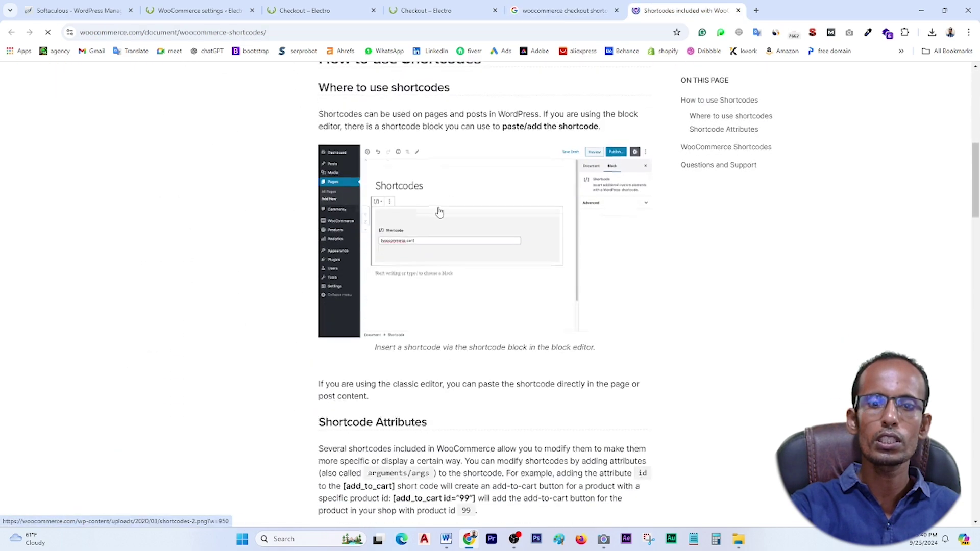
pyautogui.scroll(-5, 440, 209)
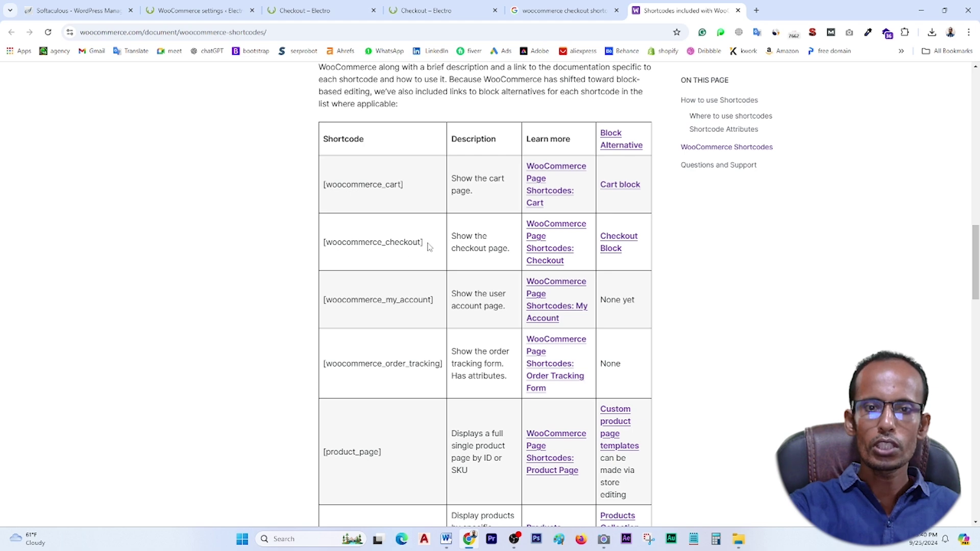
pyautogui.moveTo(428, 247); pyautogui.dragTo(323, 243)
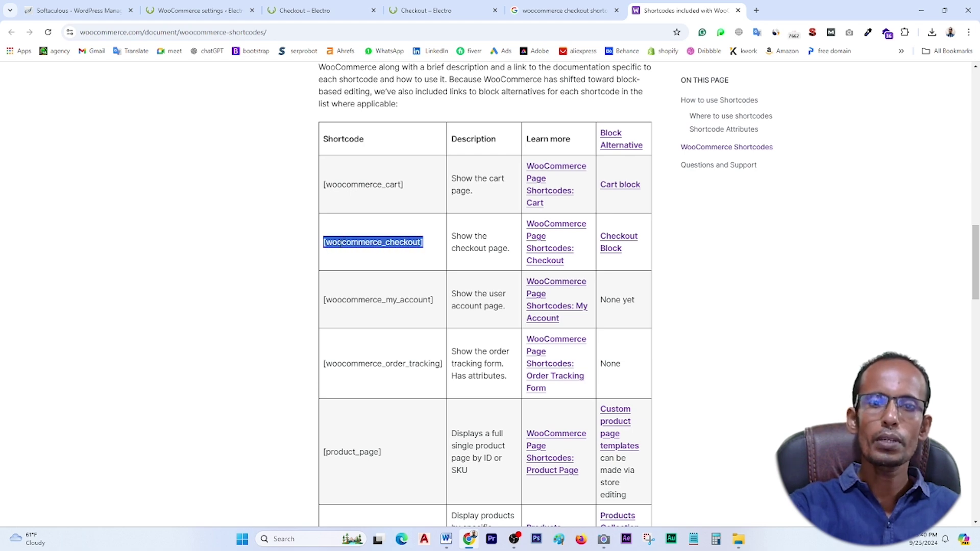
pyautogui.rightClick(341, 243)
pyautogui.click(357, 256)
# - Return to the store's original Checkout page and check its payment options section again
pyautogui.hotkey('ctrl', 'shift', 'Tab')
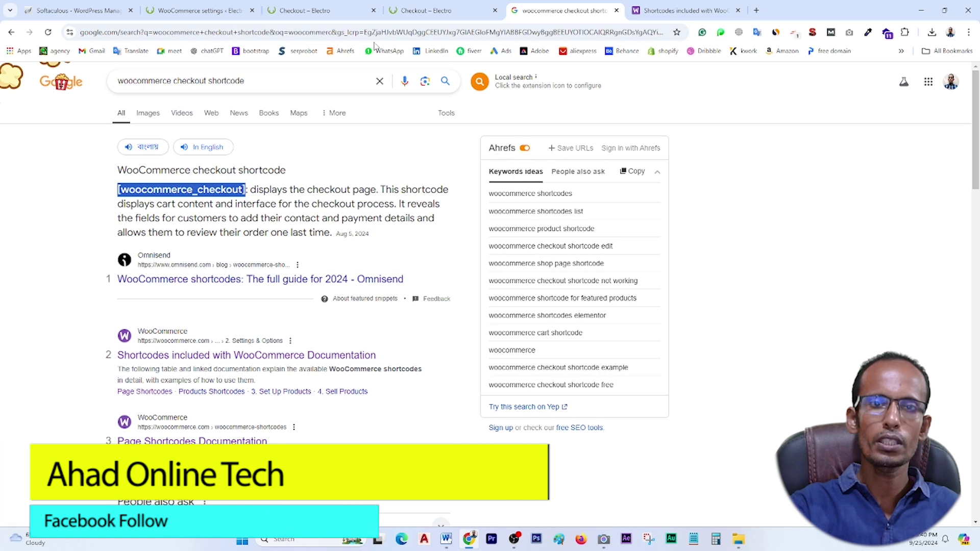
pyautogui.click(198, 10)
pyautogui.click(439, 11)
pyautogui.scroll(-4, 258, 343)
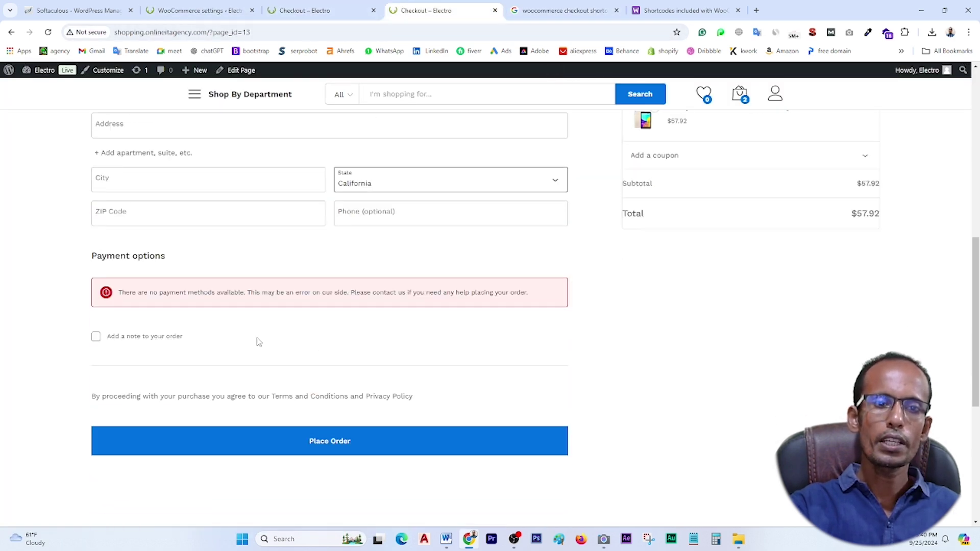
# - Return to the WordPress admin and open the list of all pages
pyautogui.scroll(1, 294, 249)
pyautogui.click(168, 7)
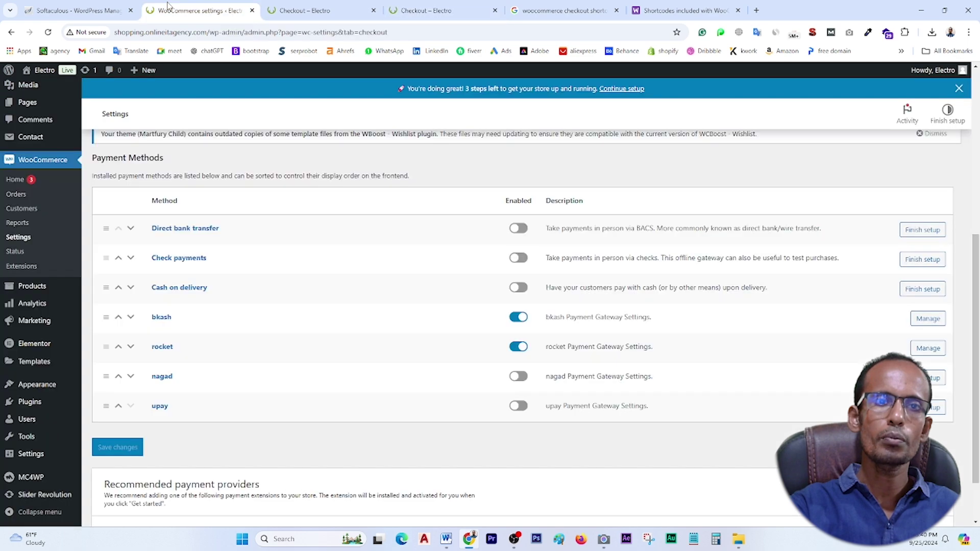
pyautogui.scroll(6, 41, 137)
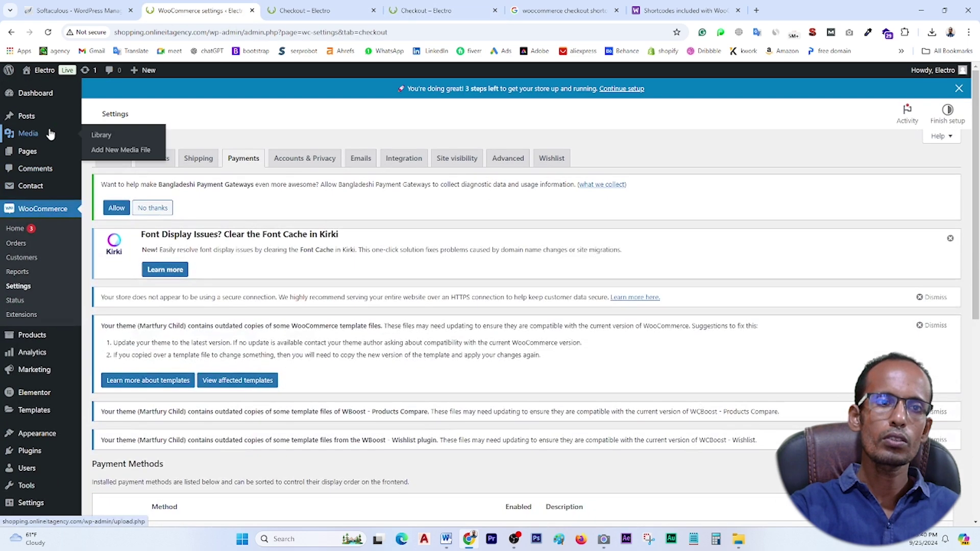
pyautogui.moveTo(36, 100)
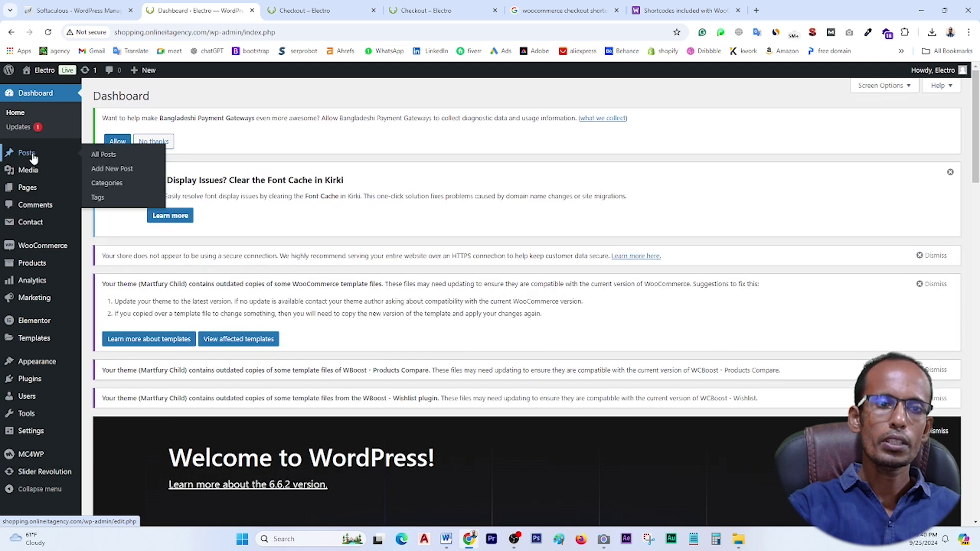
pyautogui.moveTo(29, 193)
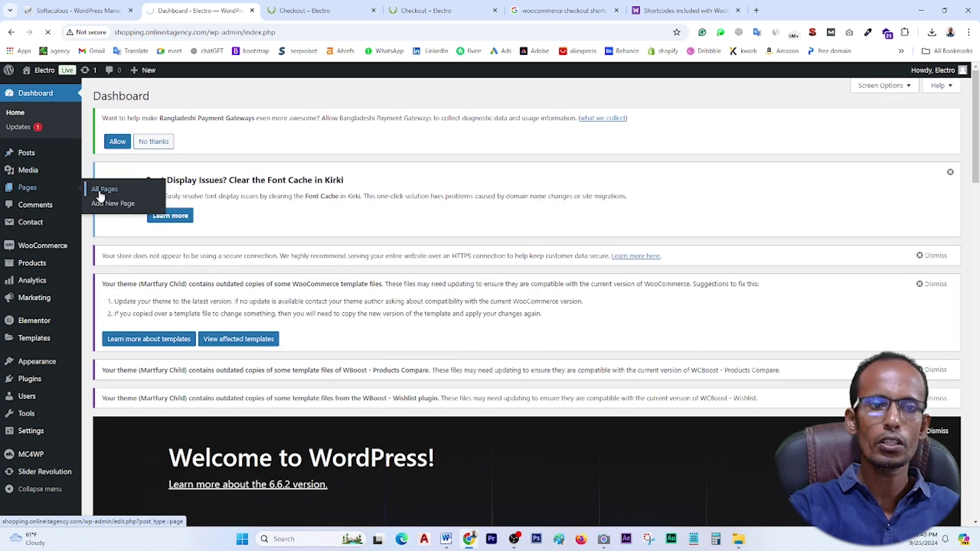
# - Find the page marked "Checkout — Checkout Page" in the pages list and open it for editing
pyautogui.scroll(-2, 202, 317)
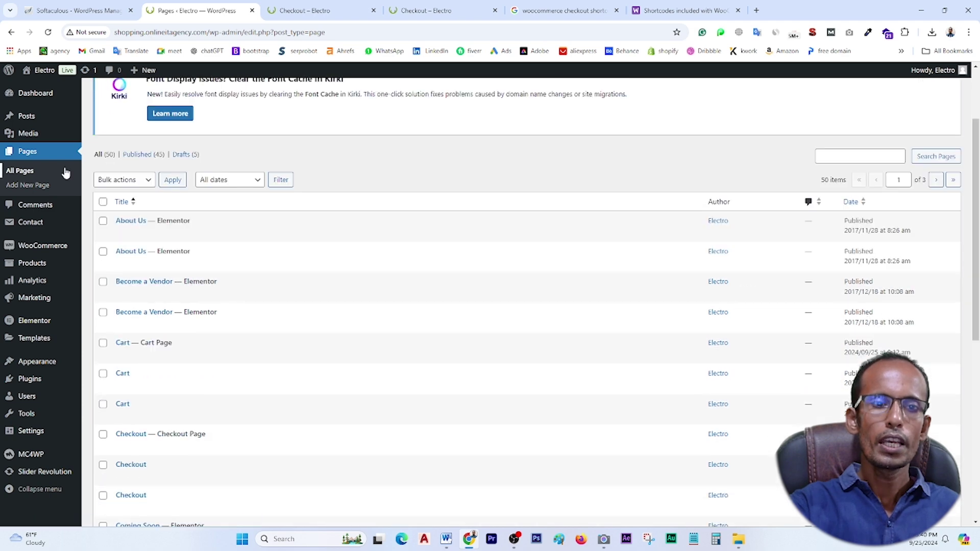
pyautogui.scroll(-1, 173, 317)
pyautogui.scroll(-1, 173, 317)
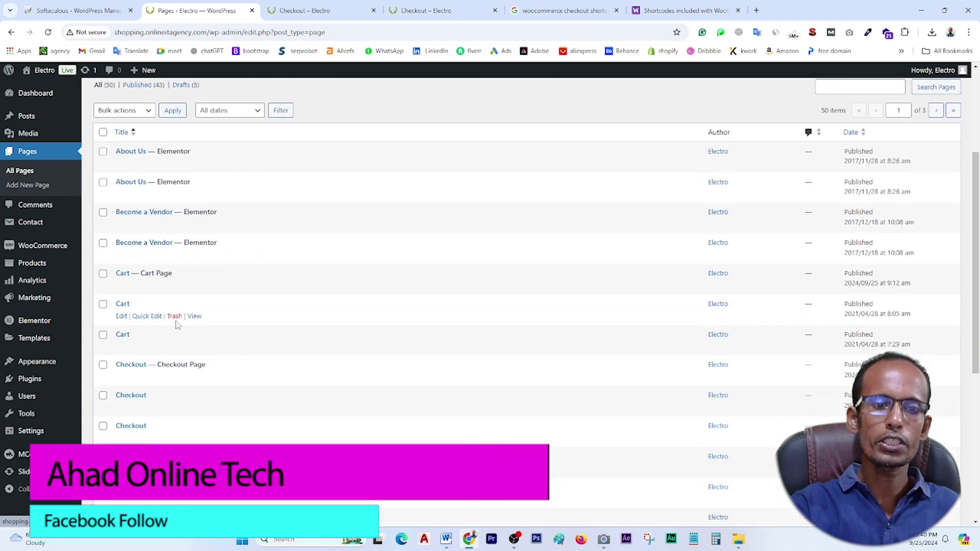
pyautogui.scroll(-1, 249, 340)
pyautogui.scroll(-3, 249, 340)
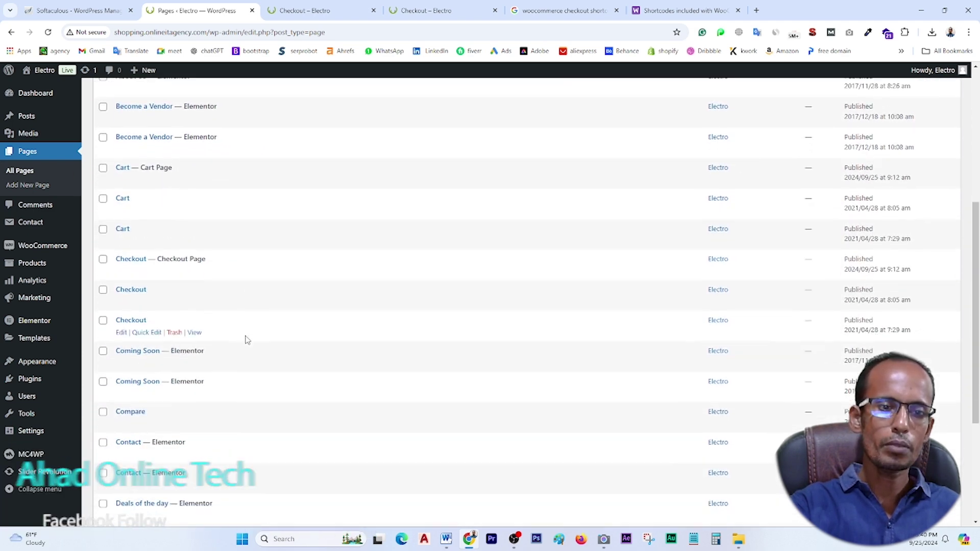
pyautogui.scroll(3, 247, 340)
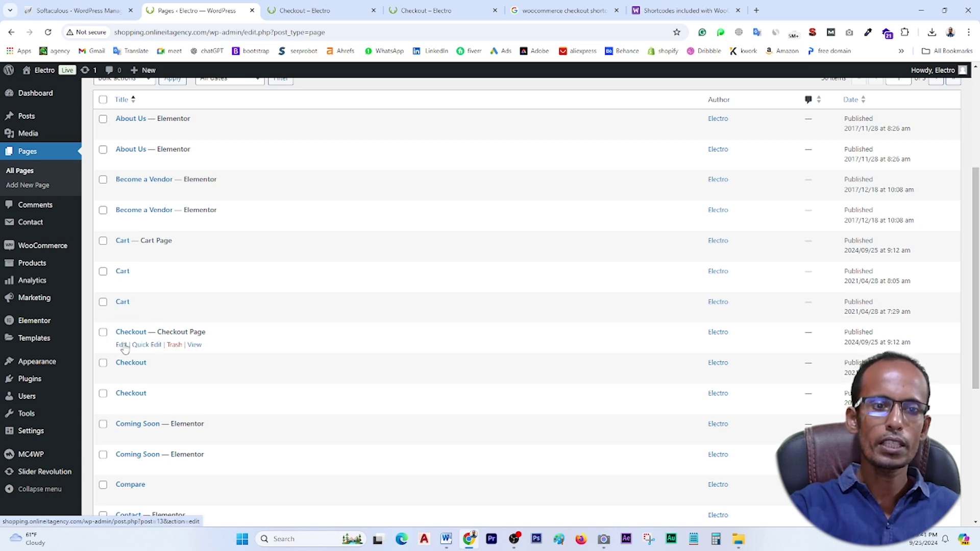
pyautogui.click(122, 346)
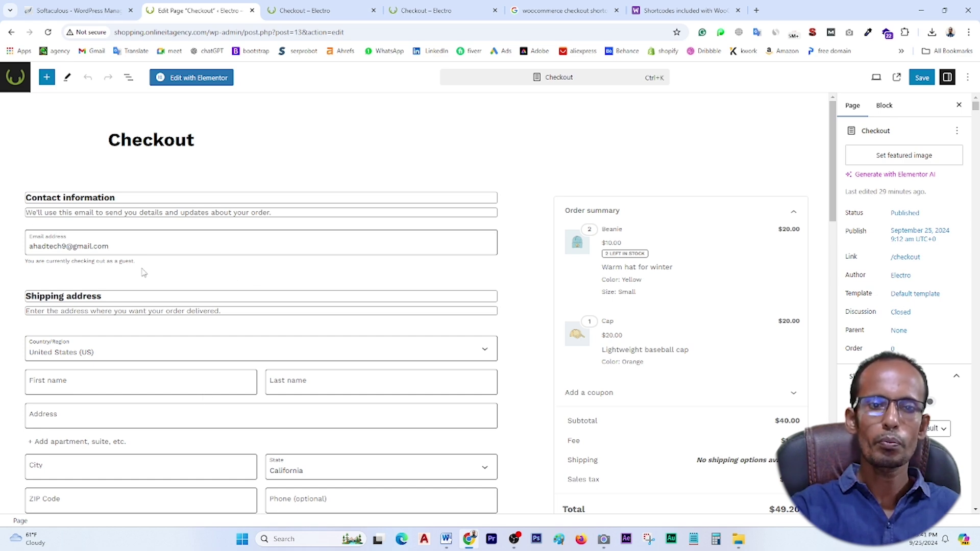
# - Examine the Checkout page's block content in the editor, from the contact information down to the payment options
pyautogui.scroll(-5, 143, 273)
pyautogui.scroll(5, 234, 384)
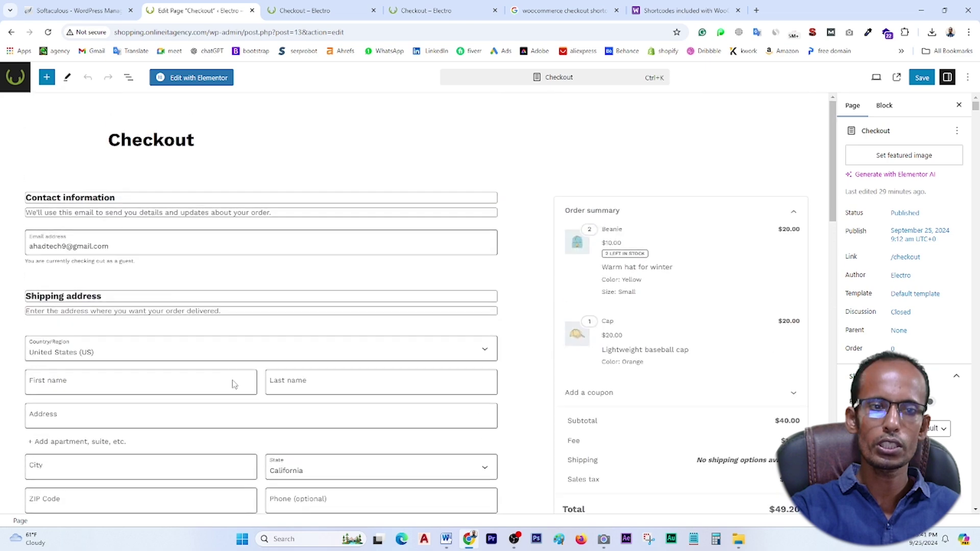
pyautogui.scroll(-8, 233, 383)
pyautogui.scroll(7, 233, 384)
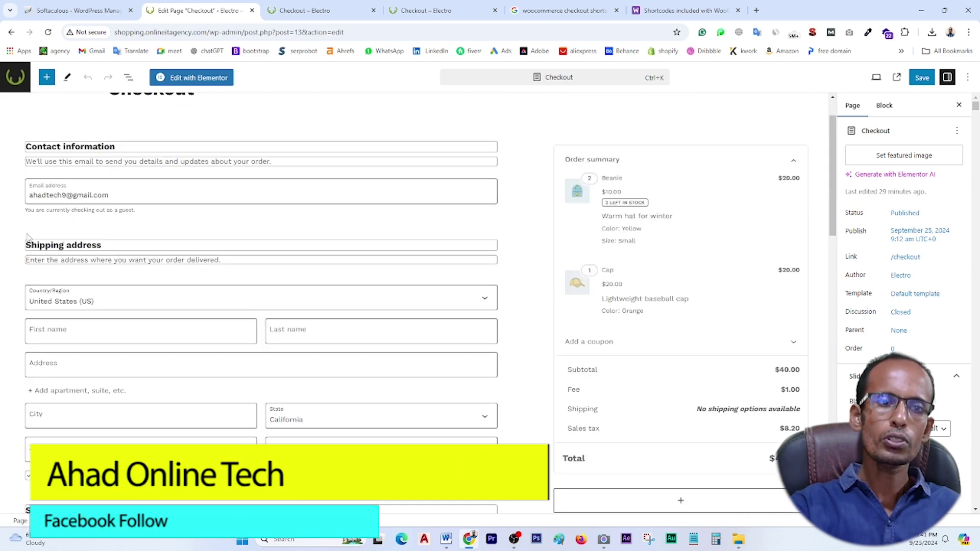
pyautogui.scroll(-6, 125, 221)
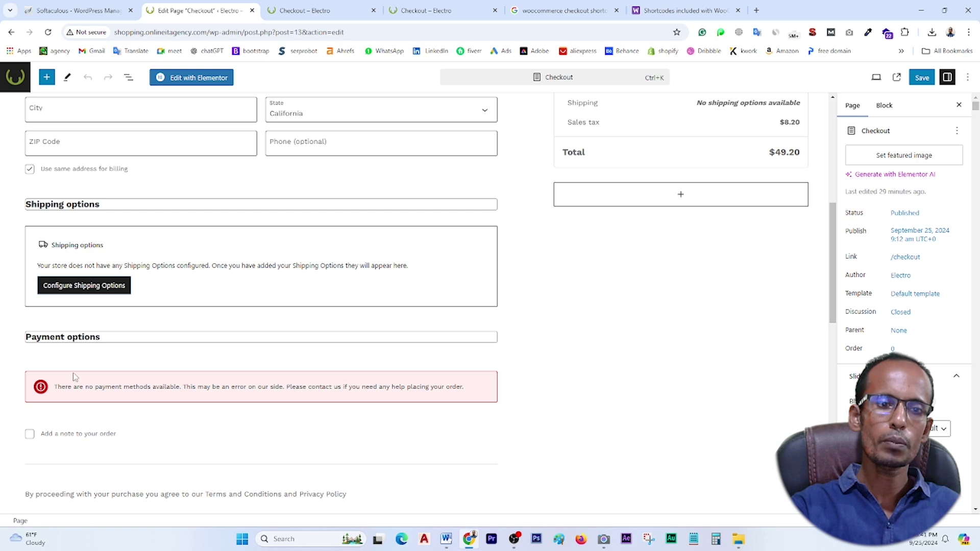
pyautogui.scroll(7, 138, 399)
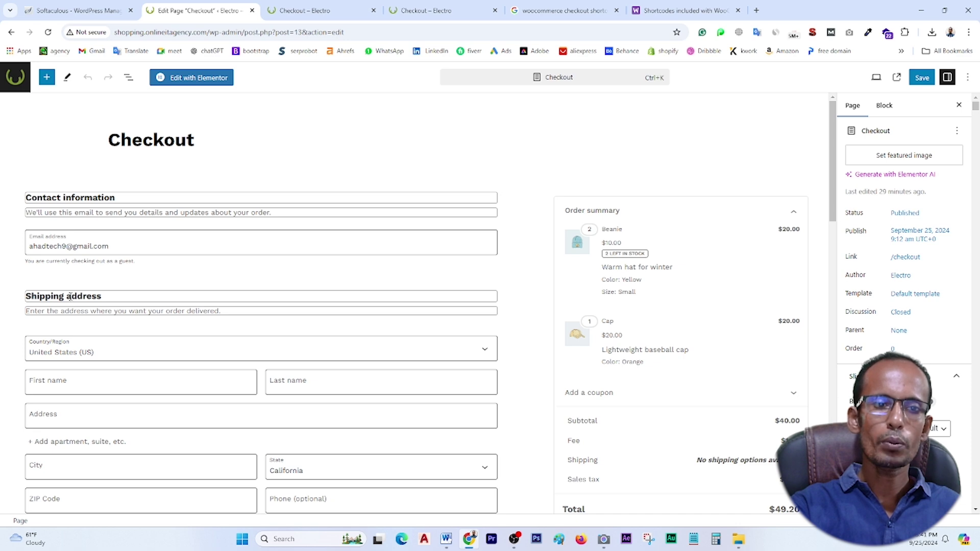
pyautogui.scroll(-3, 114, 313)
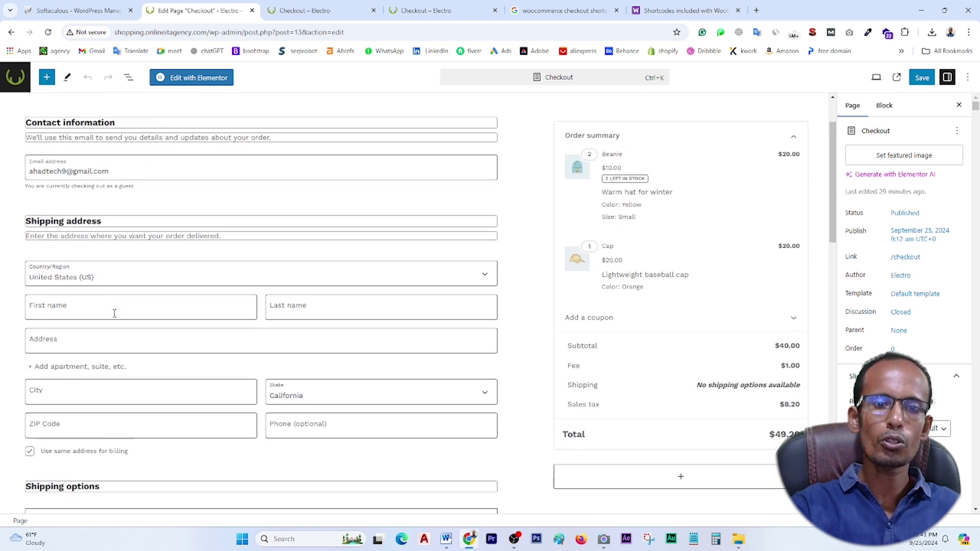
pyautogui.scroll(3, 115, 301)
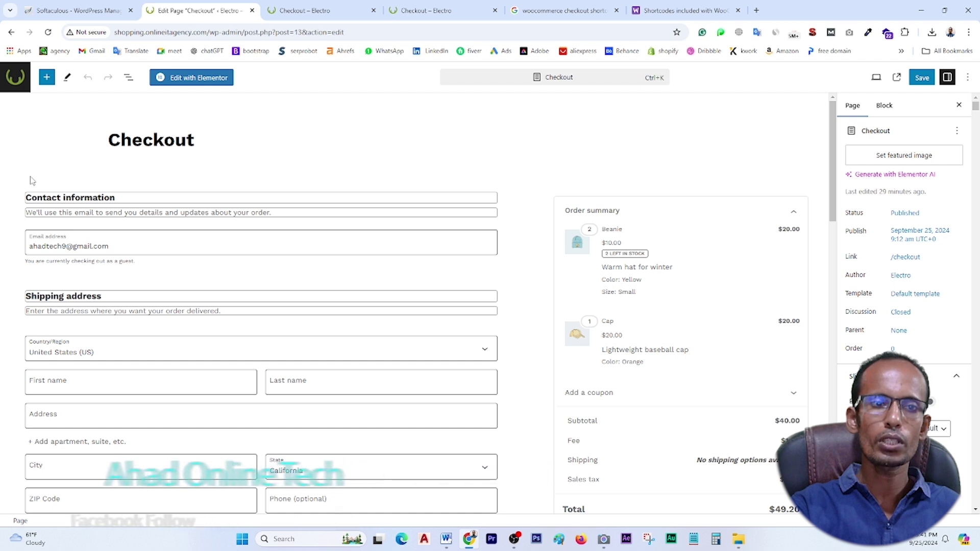
# - Delete the entire Checkout block from the Checkout page
pyautogui.click(23, 193)
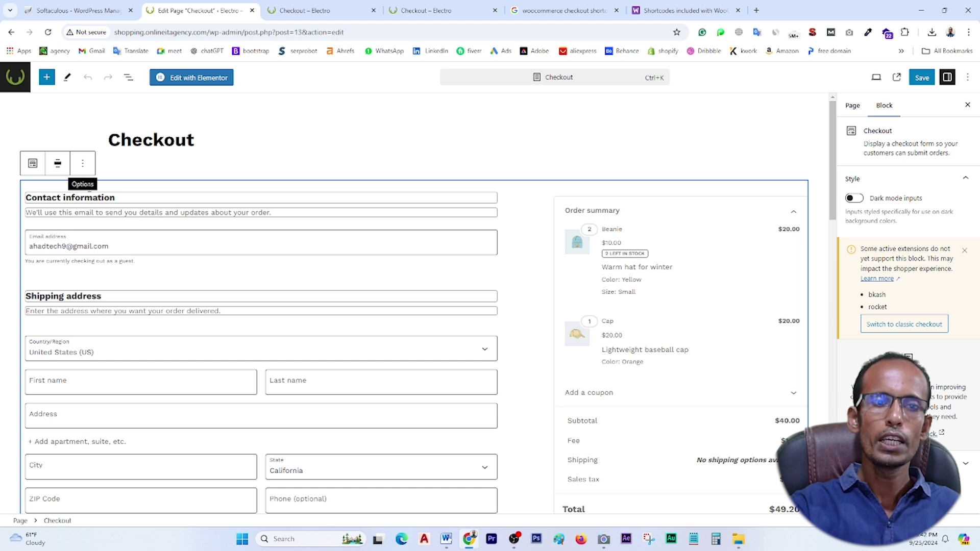
pyautogui.click(82, 164)
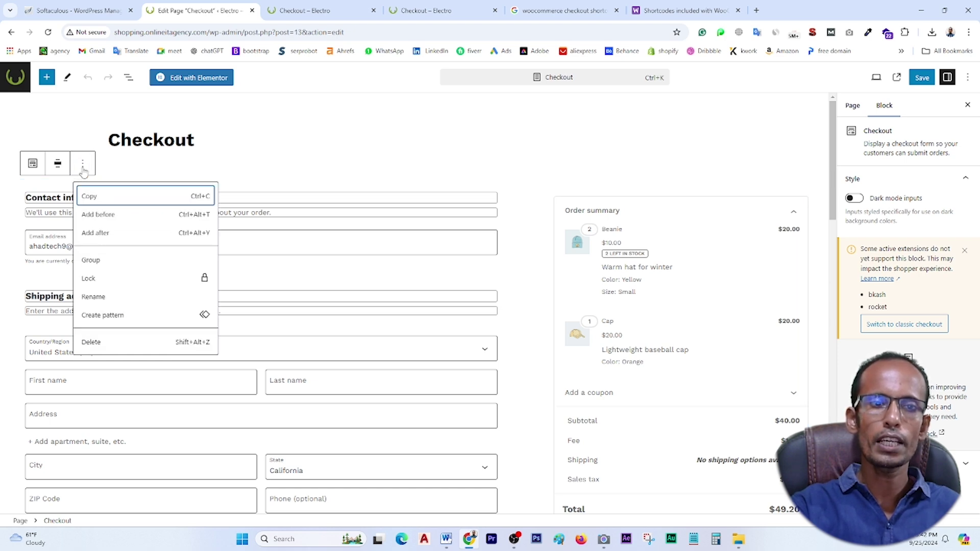
pyautogui.click(91, 342)
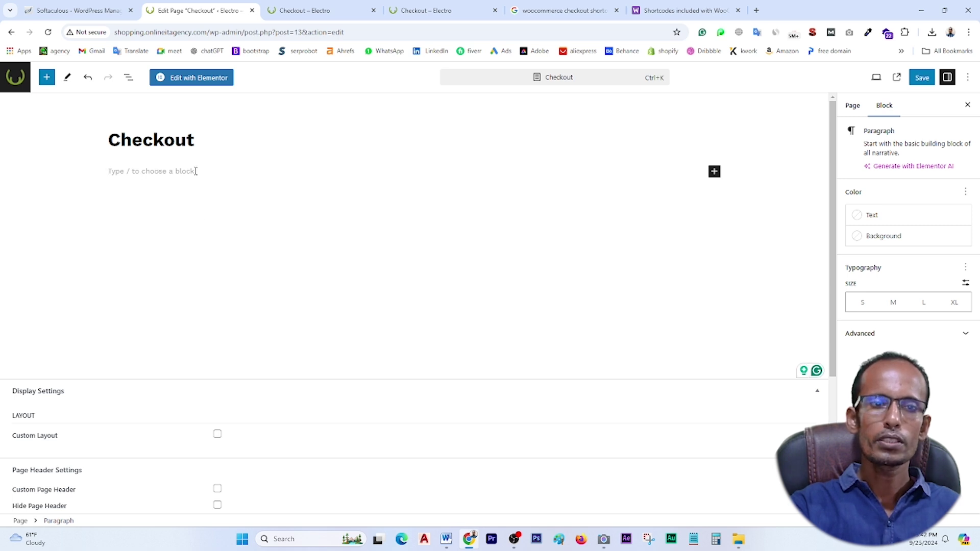
# - Search the blocks for "short" and add a Shortcode block beneath the Checkout page title
pyautogui.click(714, 172)
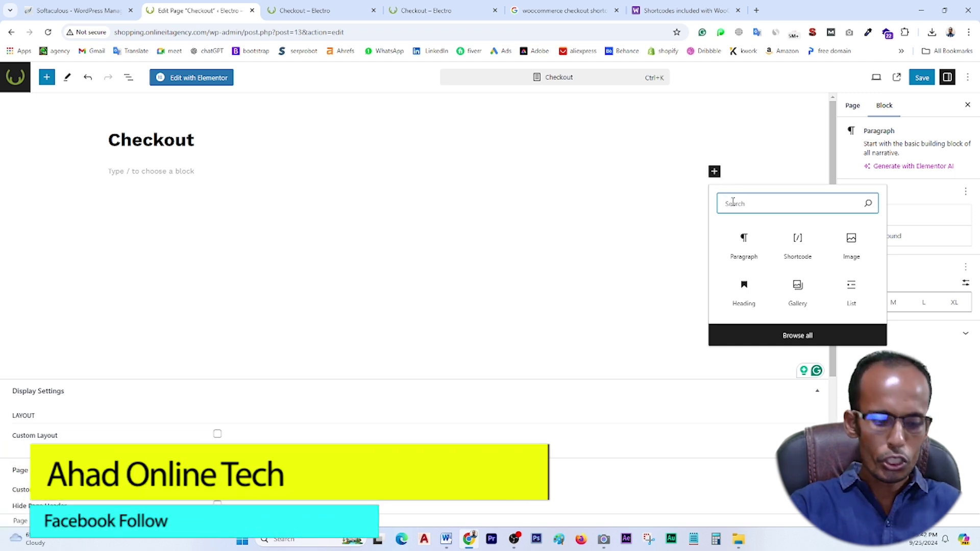
pyautogui.write('short')
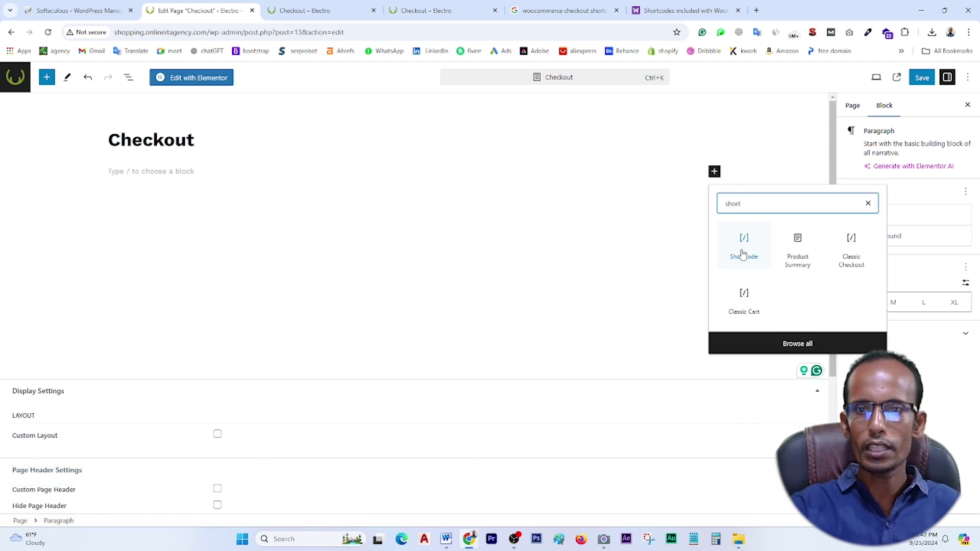
pyautogui.click(744, 254)
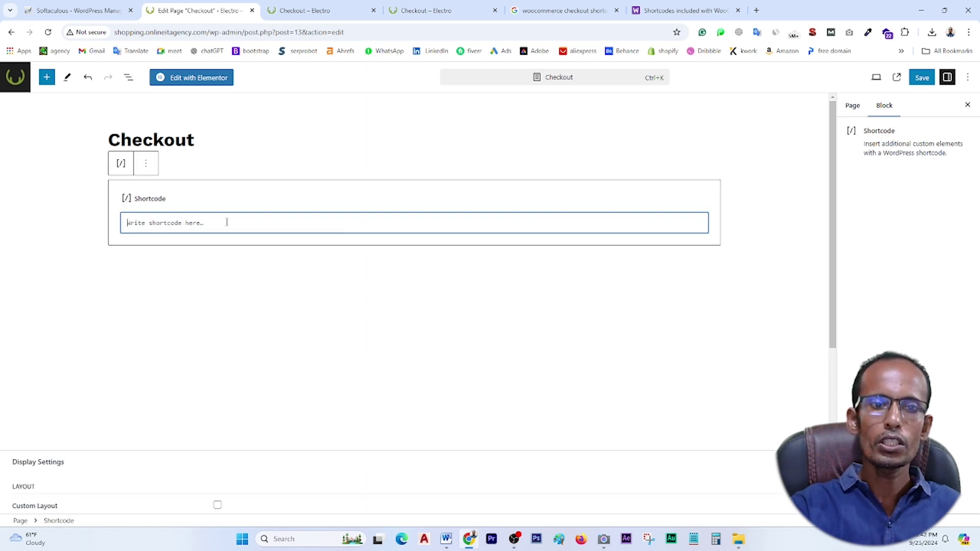
# - Paste the copied [woocommerce_checkout] shortcode into the Shortcode block and save the Checkout page
pyautogui.hotkey('ctrl', '5')
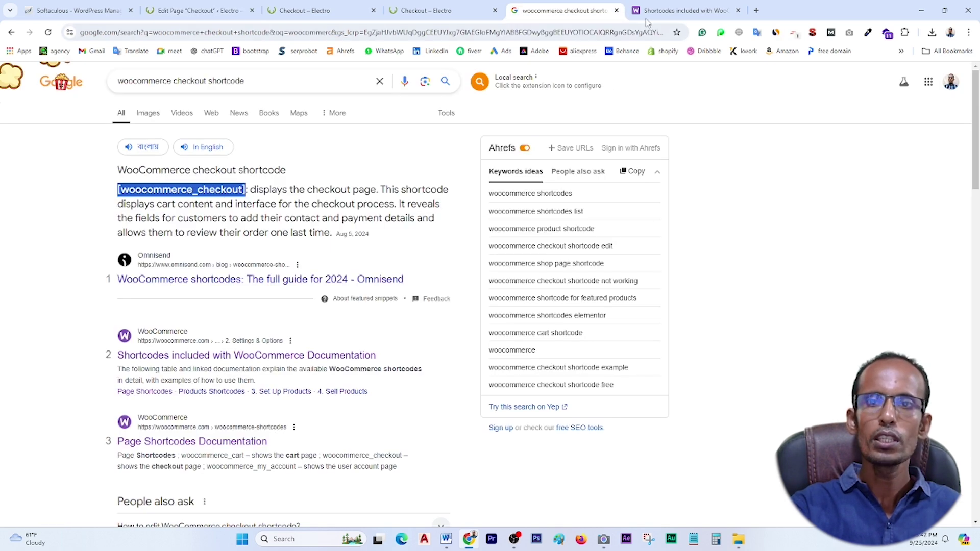
pyautogui.click(307, 10)
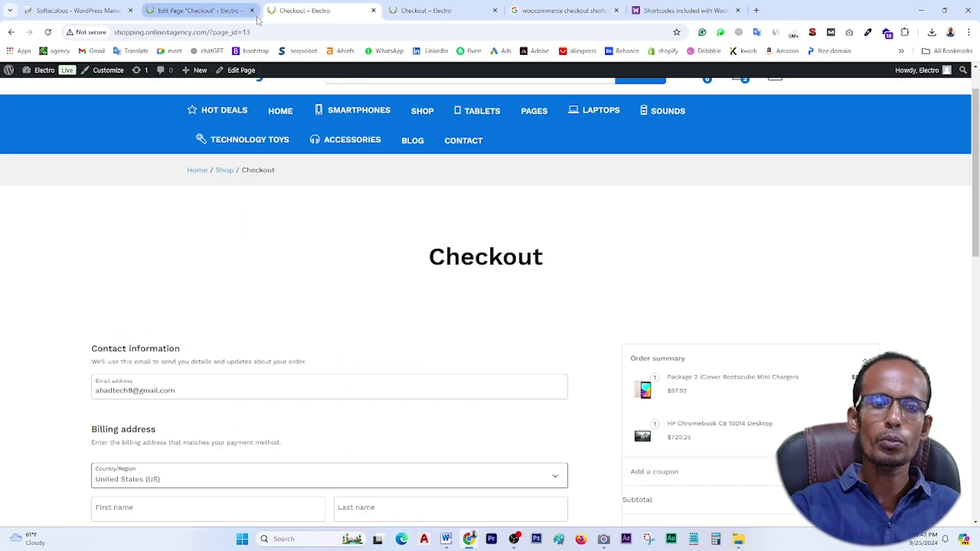
pyautogui.click(215, 6)
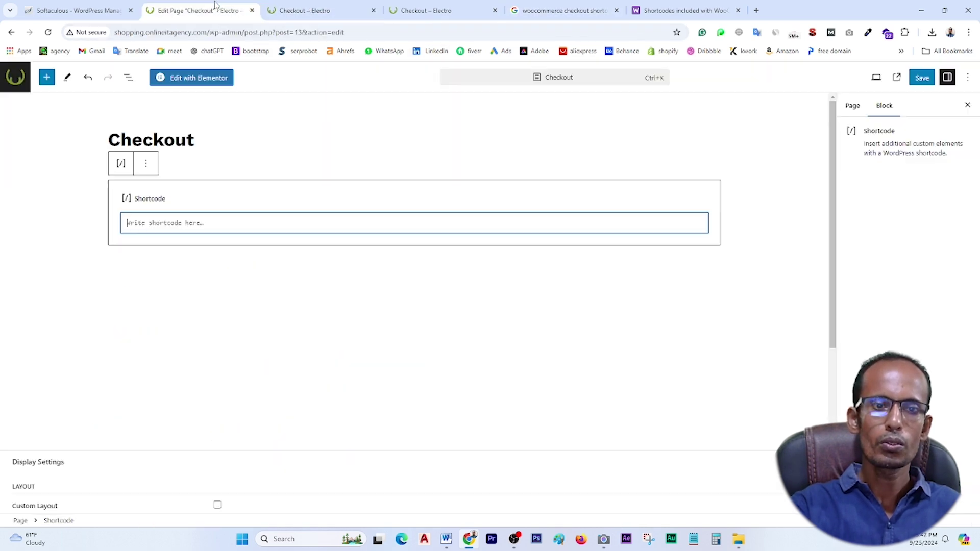
pyautogui.rightClick(139, 223)
pyautogui.click(154, 337)
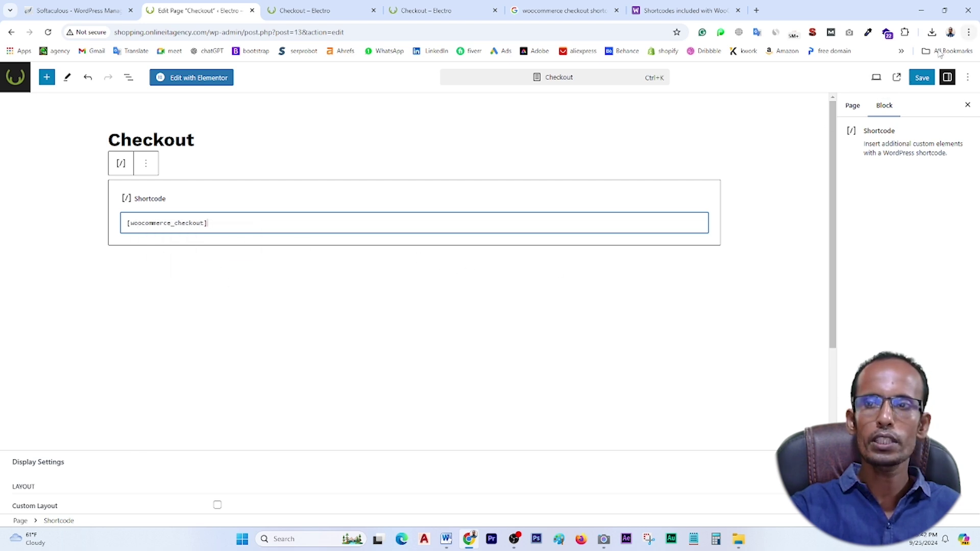
pyautogui.click(922, 77)
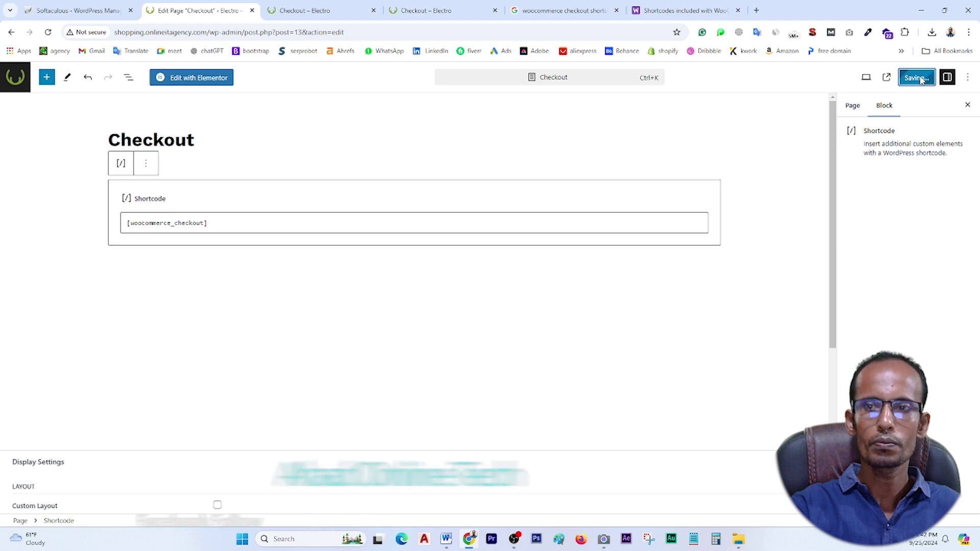
# - Switch to the store's Checkout page with two products and examine its payment options and order summary
pyautogui.click(308, 11)
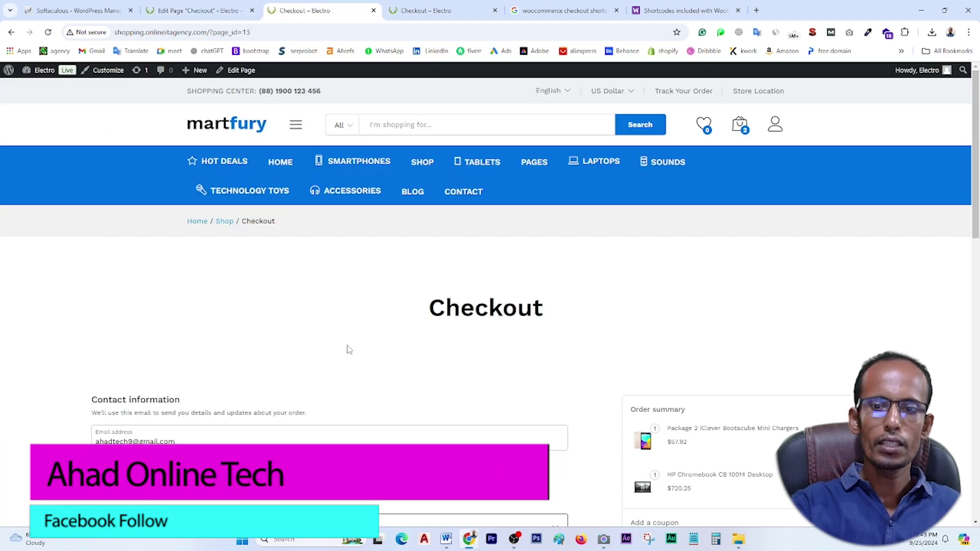
pyautogui.scroll(-5, 463, 349)
pyautogui.scroll(-3, 504, 364)
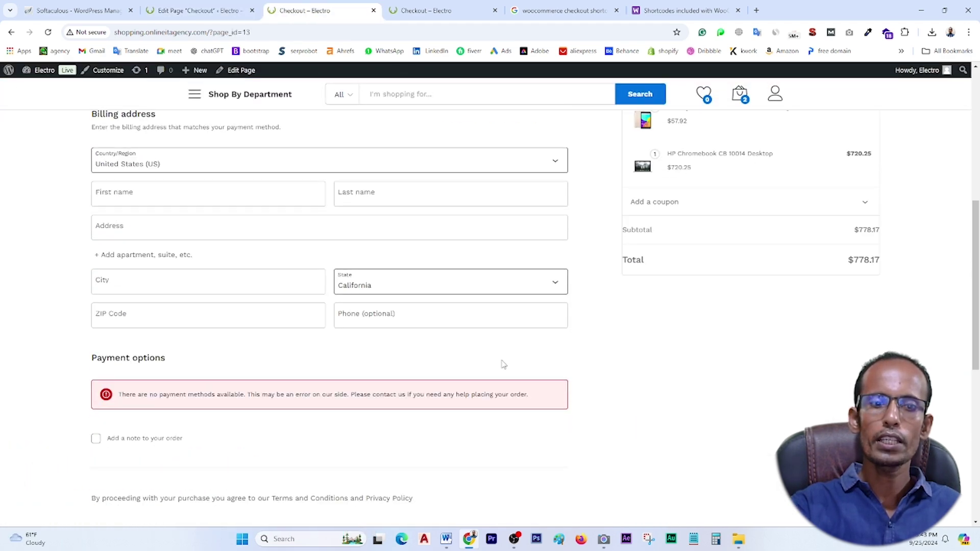
pyautogui.scroll(1, 500, 405)
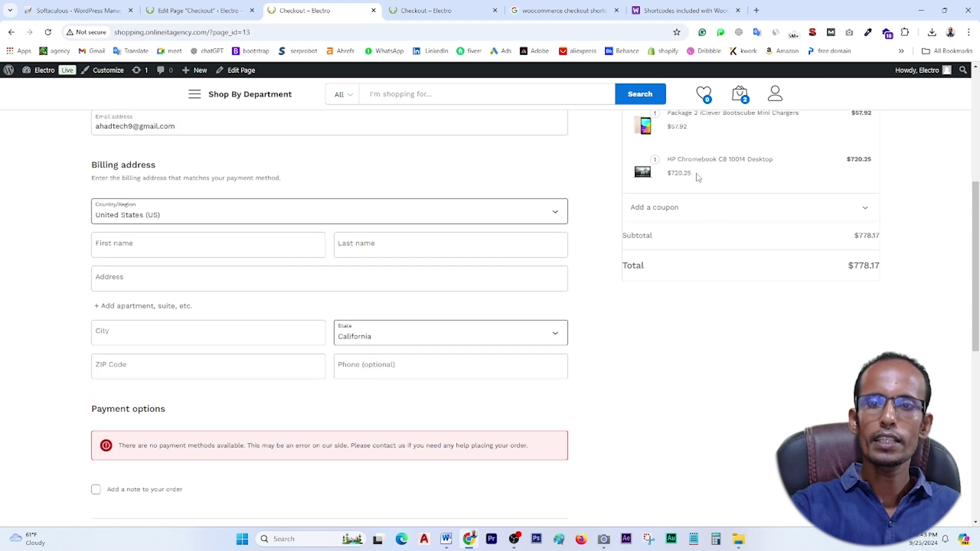
pyautogui.scroll(2, 692, 315)
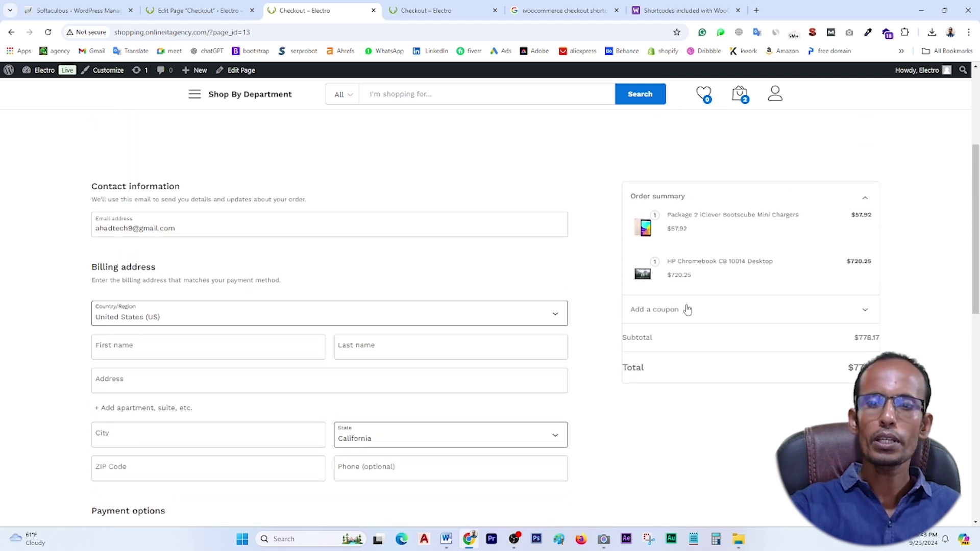
# - Reload the store's Checkout page, review the payment methods under the order, and select rocket
pyautogui.click(48, 32)
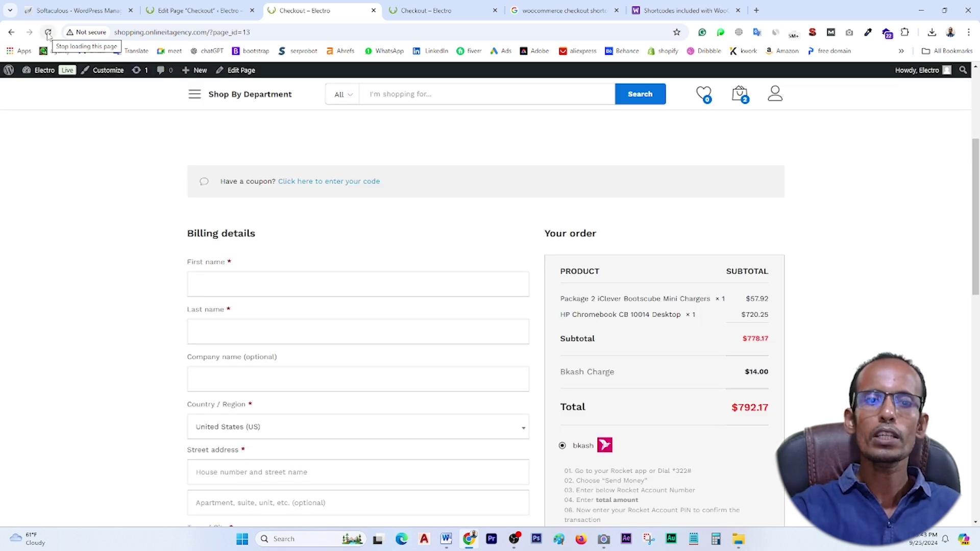
pyautogui.scroll(-1, 615, 267)
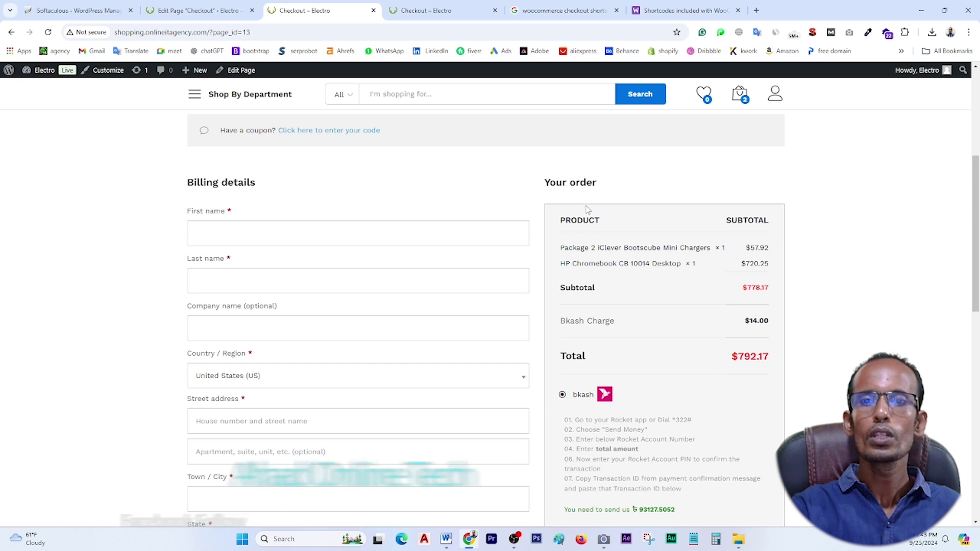
pyautogui.scroll(-6, 636, 396)
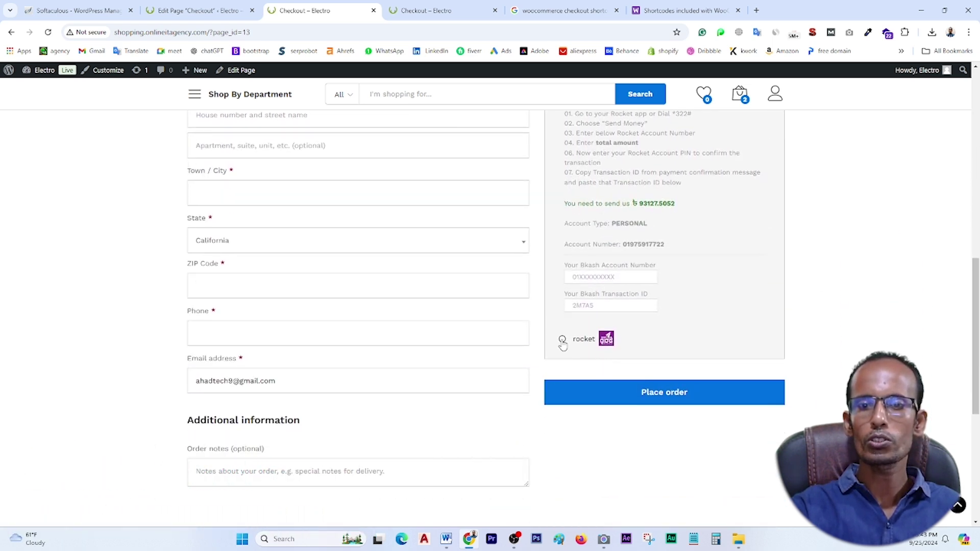
pyautogui.click(563, 339)
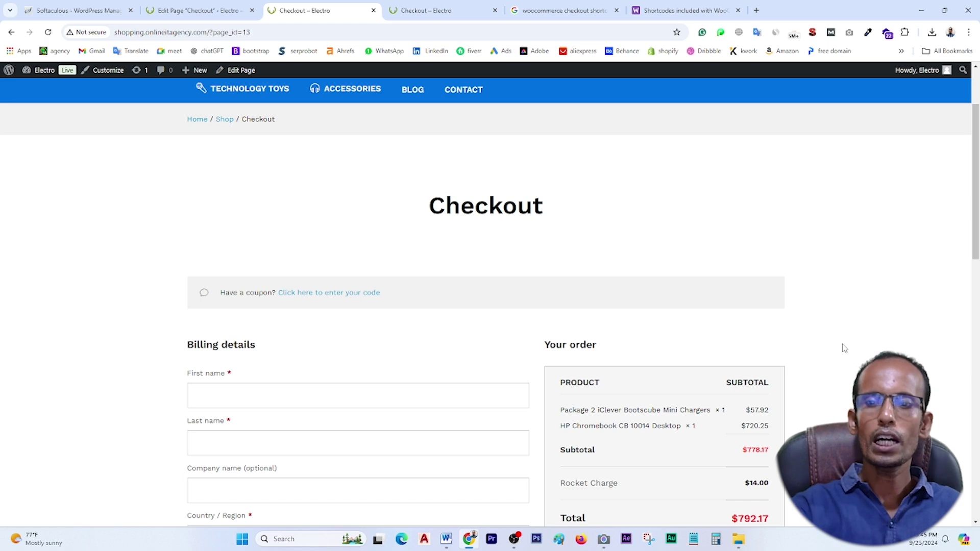
pyautogui.scroll(-1, 845, 348)
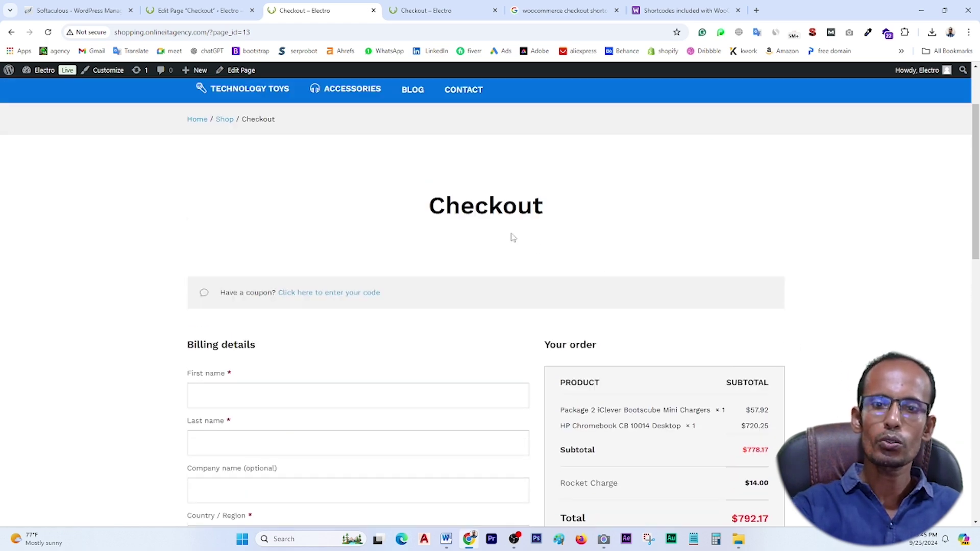
# - Review the store's Checkout page, covering the billing details form, order summary and the bkash and rocket payment methods
pyautogui.scroll(-1, 862, 321)
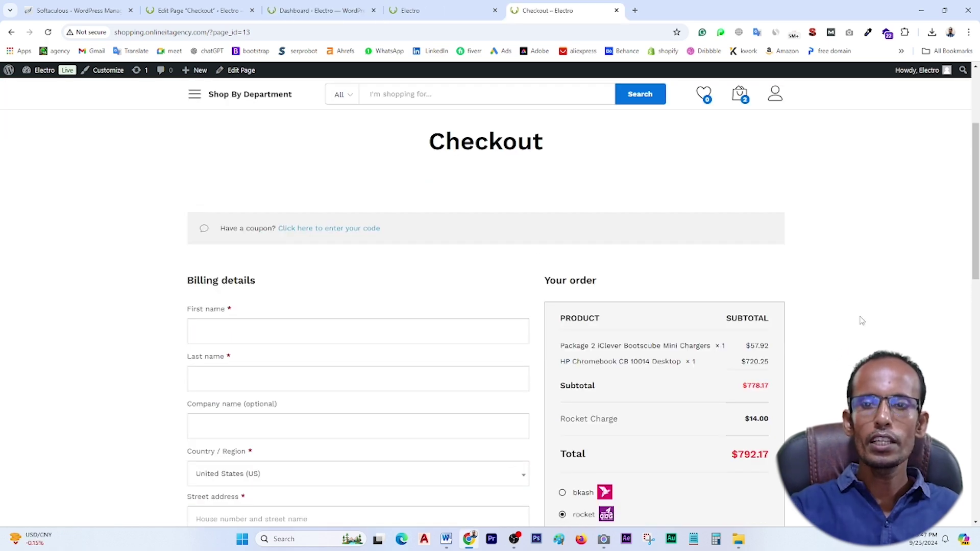
pyautogui.scroll(-5, 855, 296)
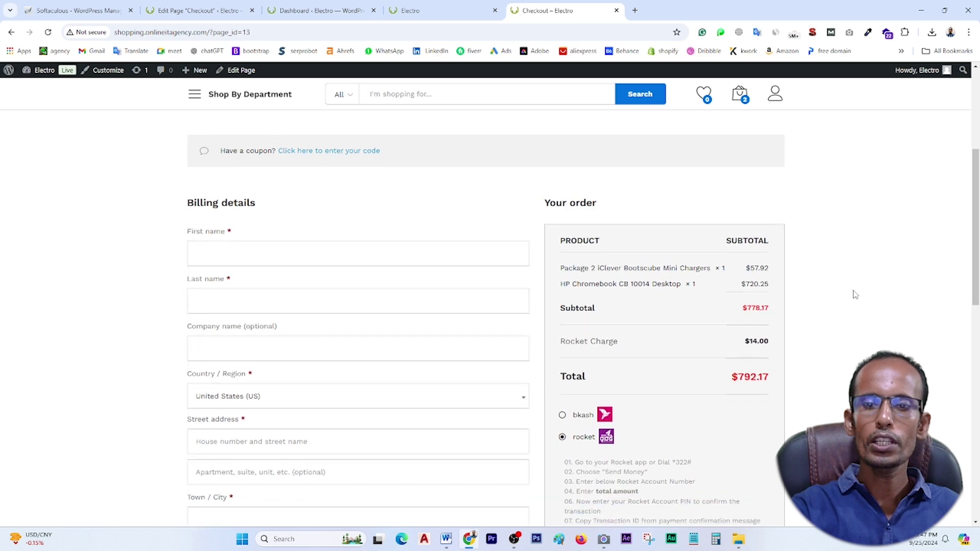
pyautogui.scroll(4, 856, 296)
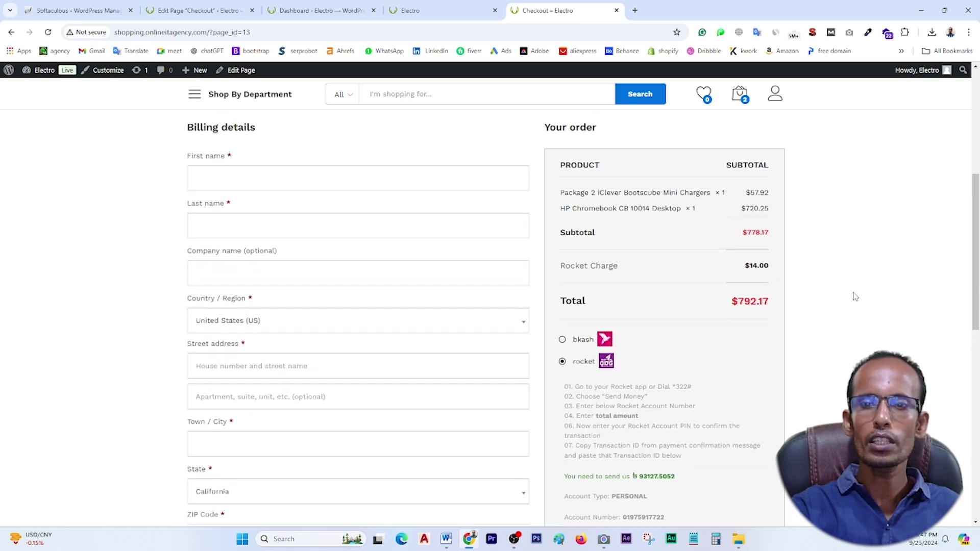
pyautogui.scroll(3, 855, 296)
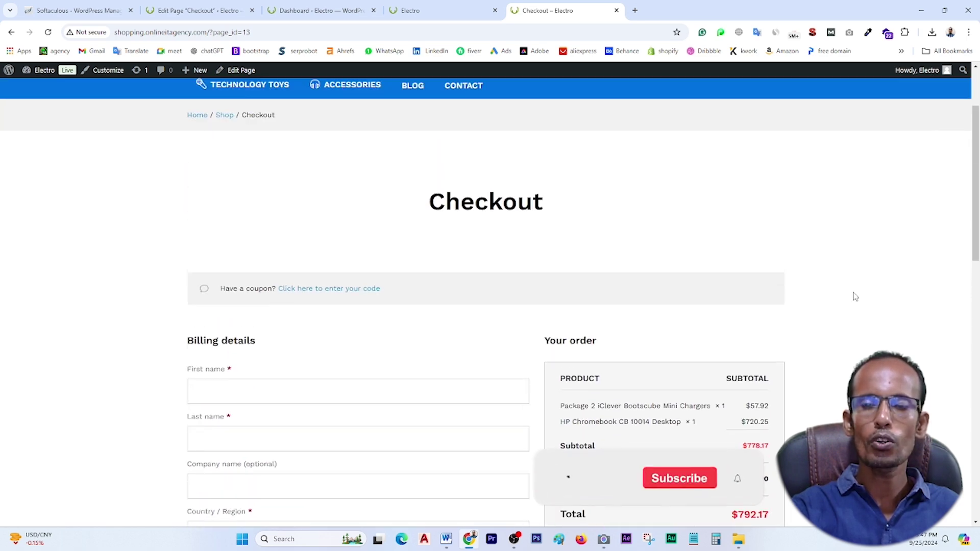
pyautogui.scroll(-3, 855, 296)
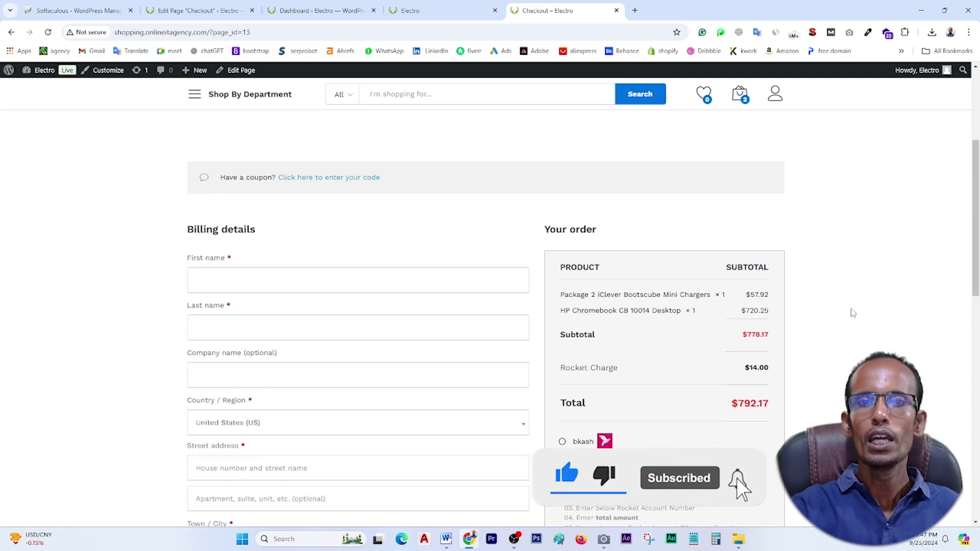
# - Switch to the Electro store's home page and look through its categories, deals and New Arrivals products
pyautogui.click(440, 10)
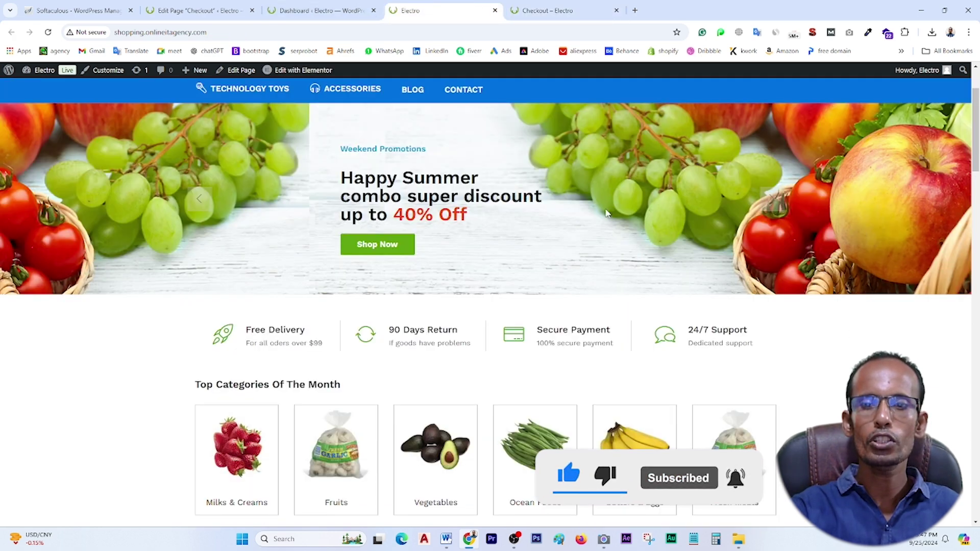
pyautogui.scroll(-2, 490, 204)
pyautogui.scroll(-4, 793, 406)
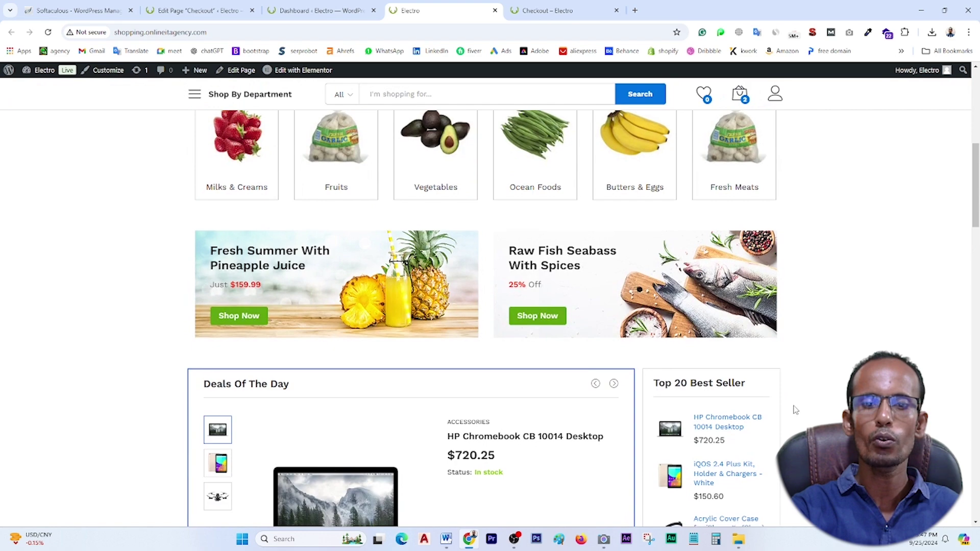
pyautogui.scroll(-4, 796, 412)
pyautogui.scroll(-5, 797, 412)
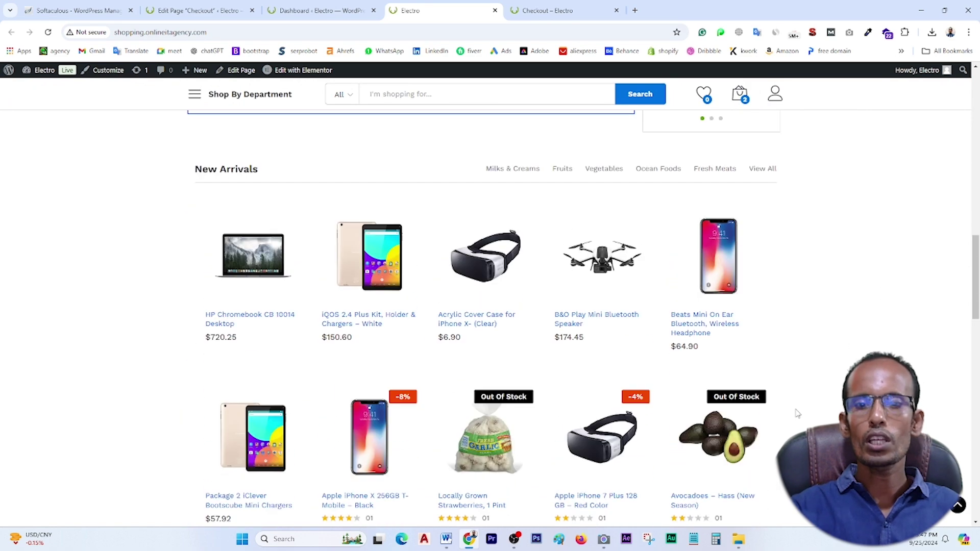